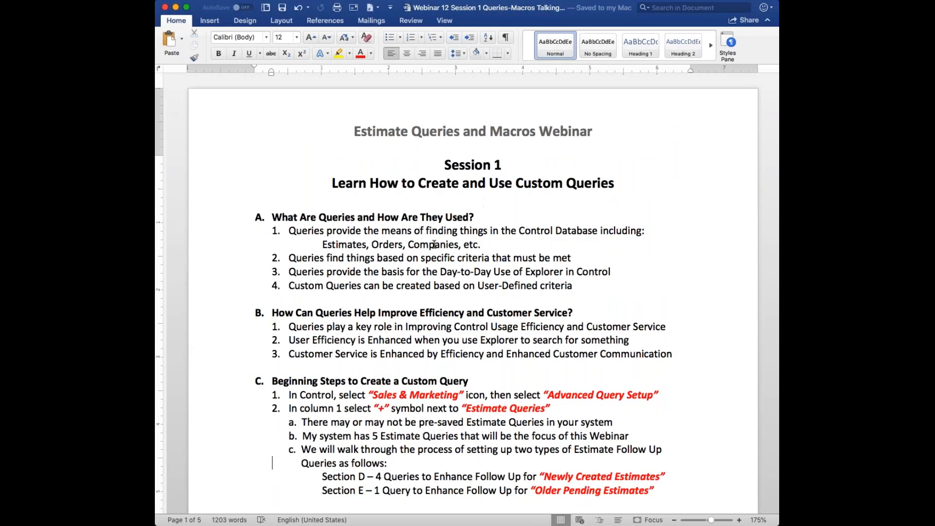
Read through the webinar outline, covering custom query steps, the Newly Created Estimates setup instructions and the sample query screenshot
scroll(434, 244, "down", 3)
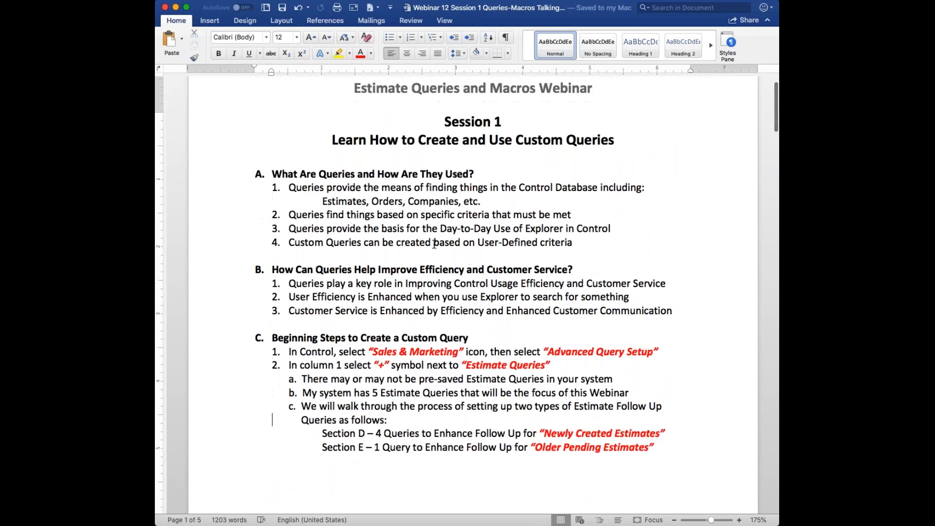
scroll(434, 244, "down", 15)
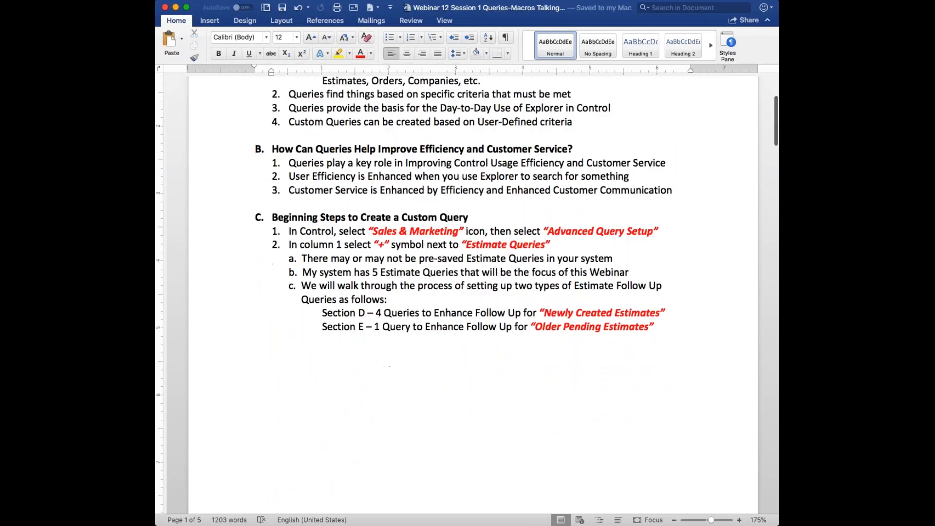
scroll(467, 292, "down", 20)
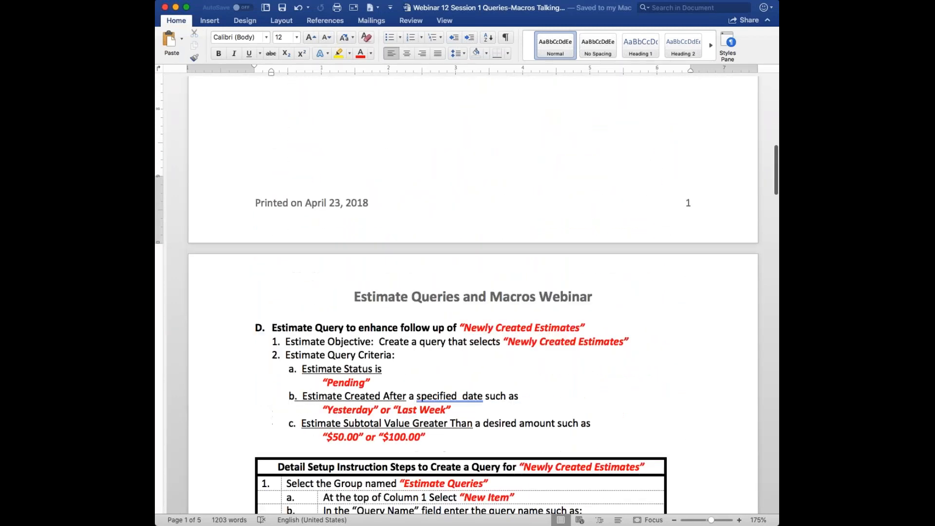
scroll(467, 292, "down", 20)
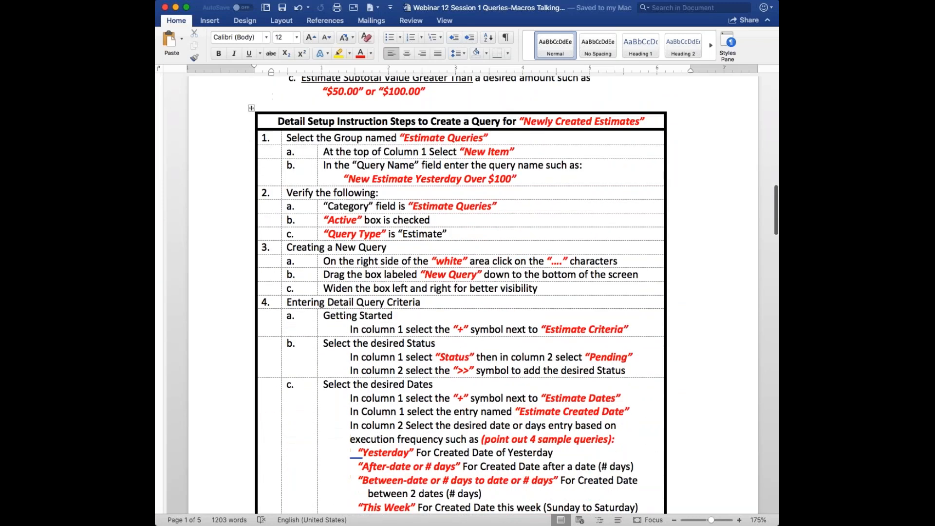
scroll(467, 292, "down", 20)
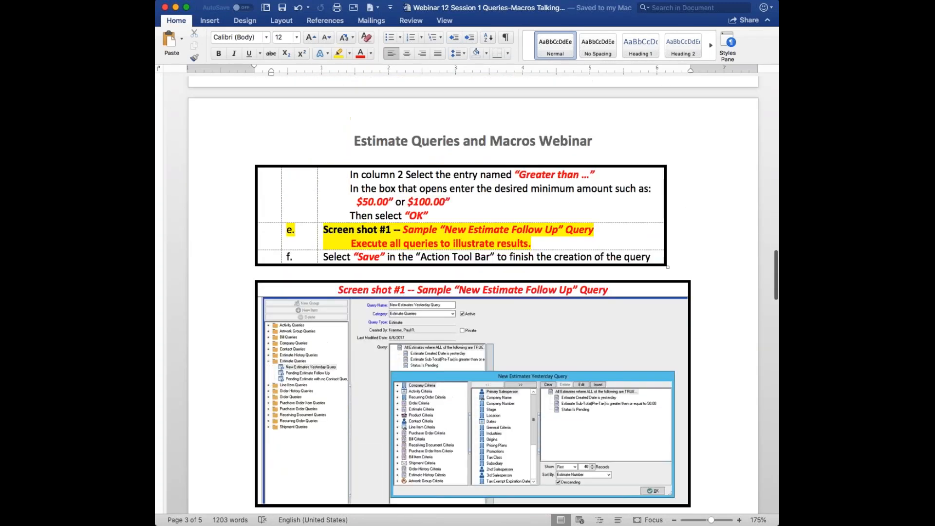
scroll(467, 292, "up", 20)
scroll(577, 209, "up", 20)
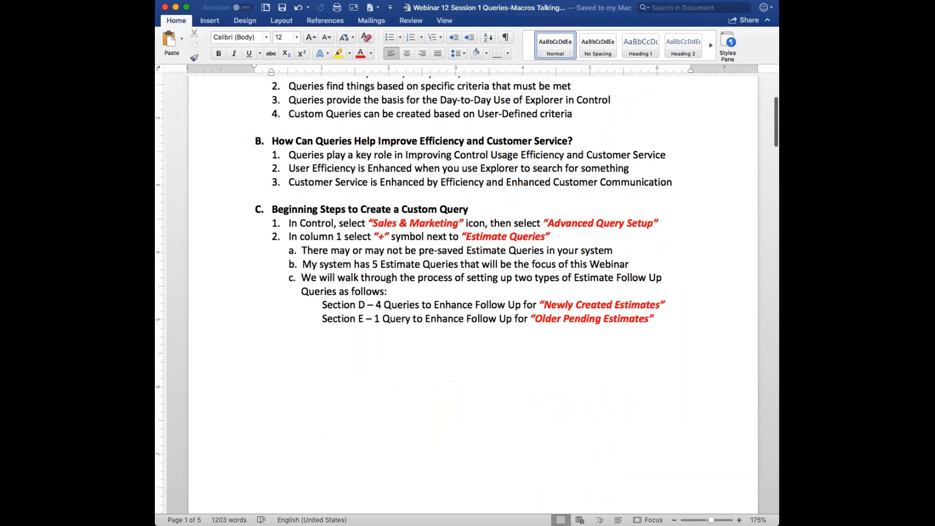
left_click(272, 291)
Switch to Cyrious Control, open Advanced Query Setup and expand the Estimate Queries group
key("super+Tab")
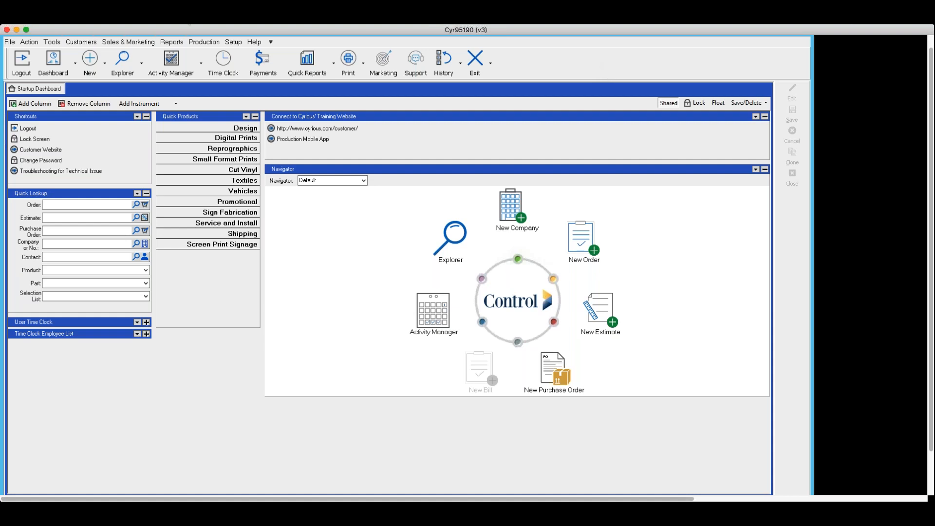
left_click(131, 43)
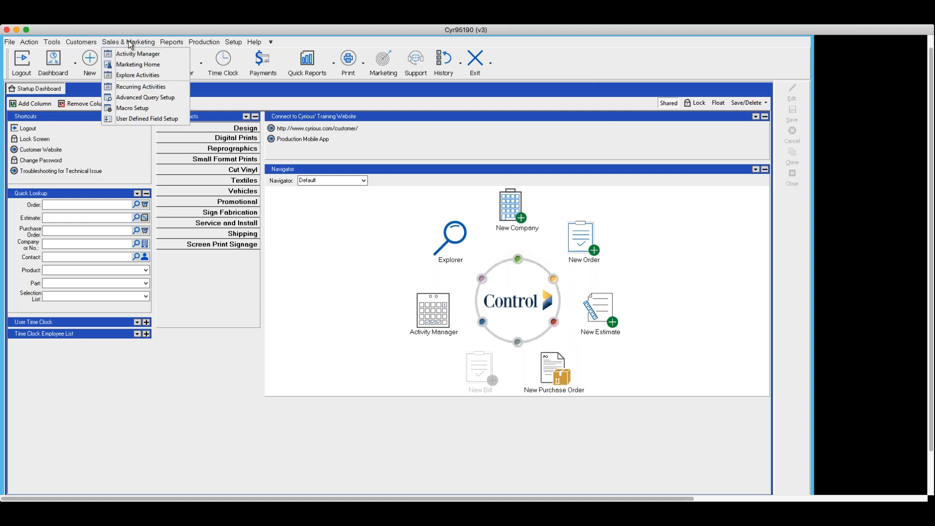
left_click(137, 98)
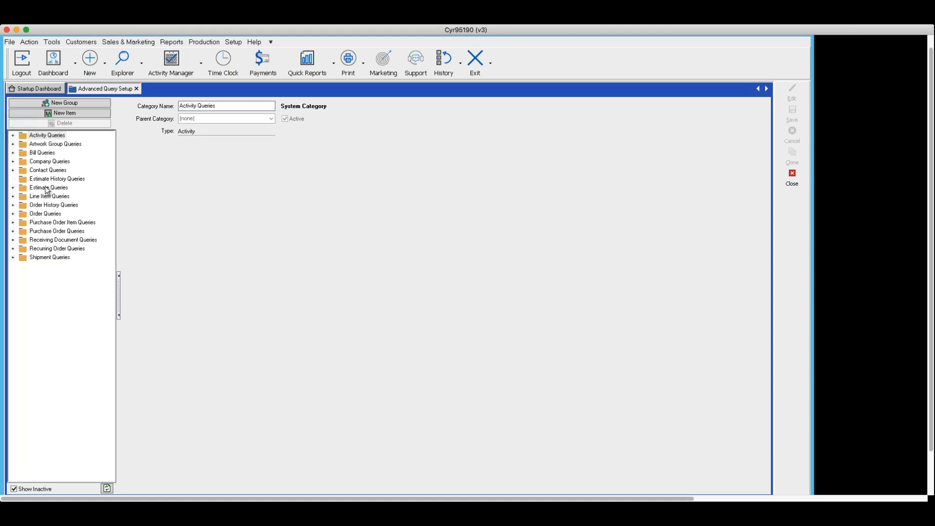
left_click(13, 188)
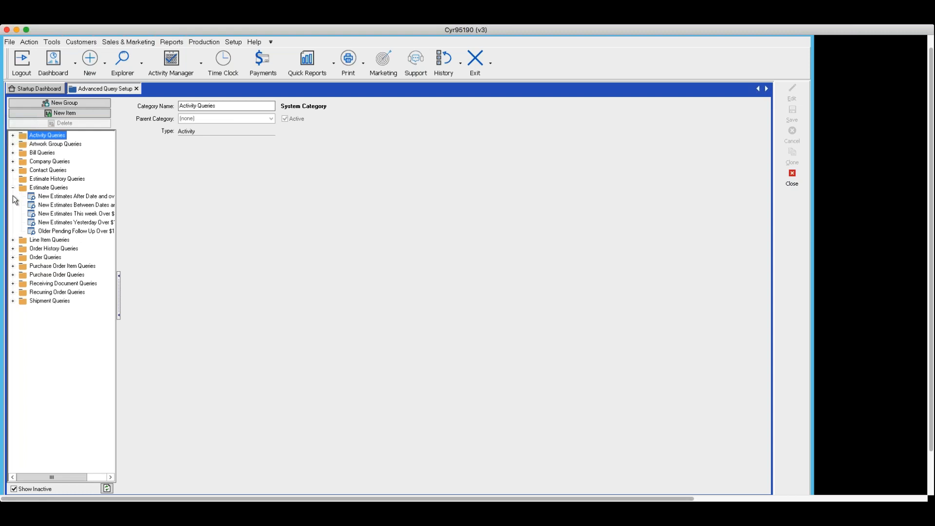
left_click(13, 257)
left_click(48, 188)
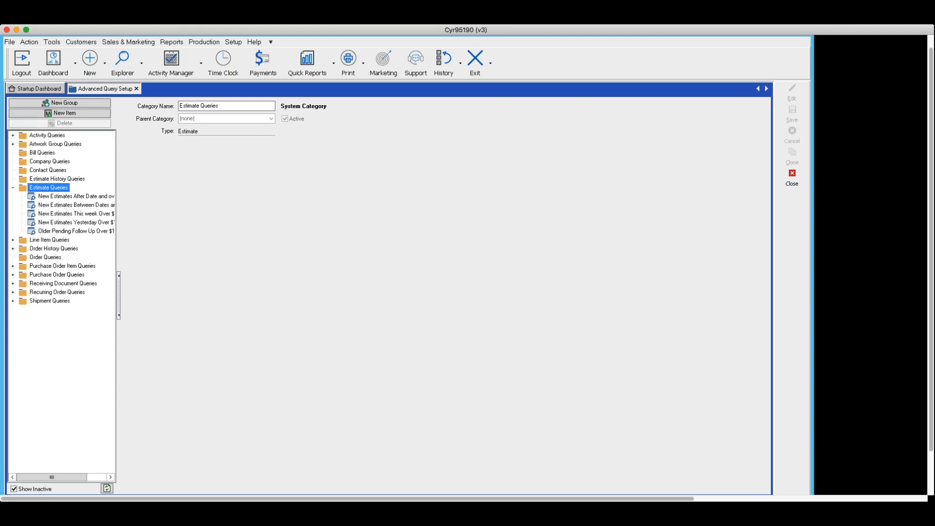
left_click(52, 113)
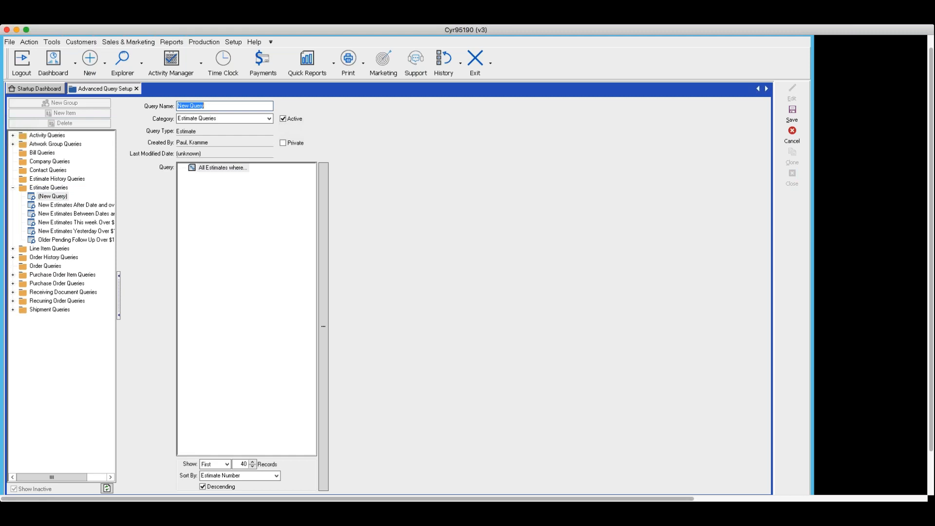
left_click(792, 136)
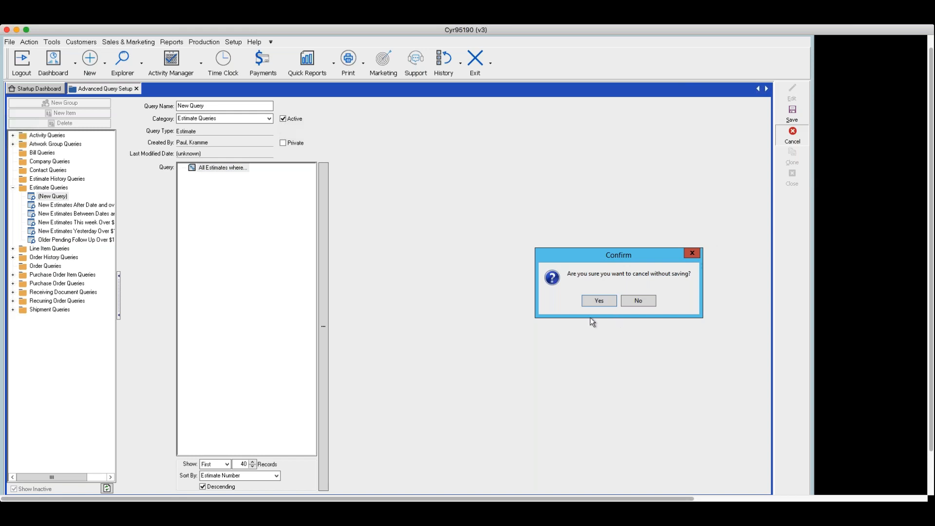
left_click(600, 301)
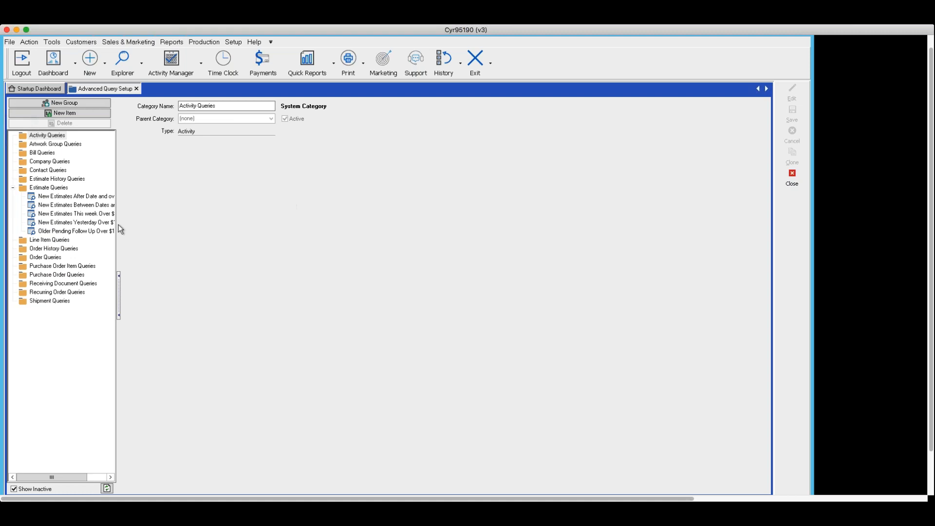
Widen the query list enough to show the full names of the saved estimate queries
left_click_drag(119, 241, 159, 242)
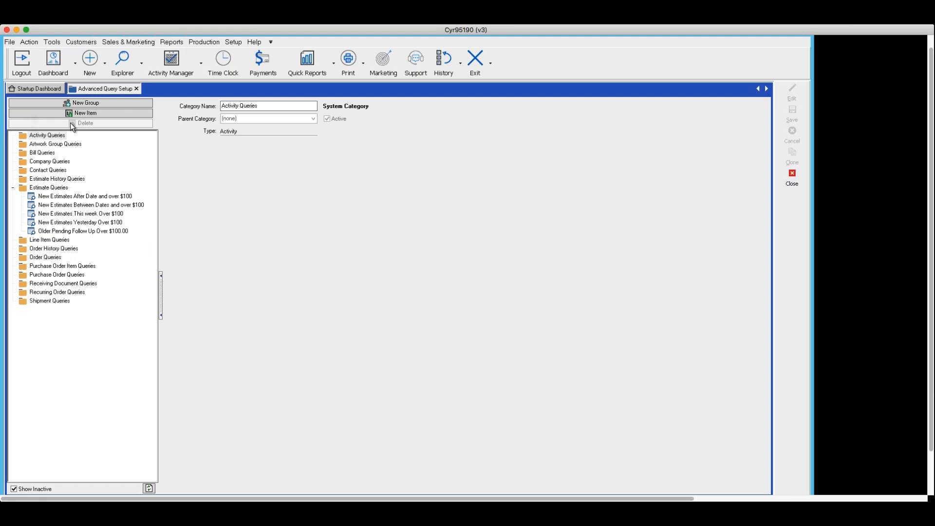
left_click(55, 188)
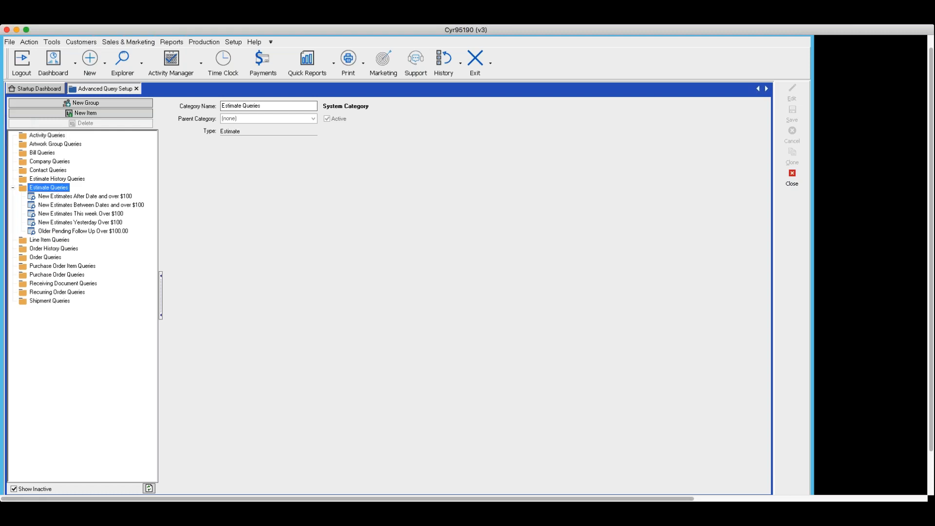
left_click(71, 113)
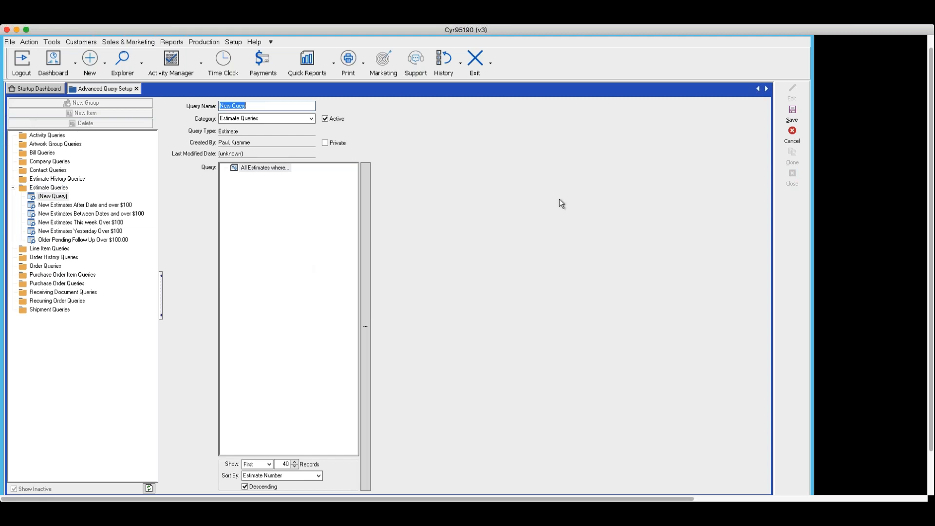
left_click(797, 140)
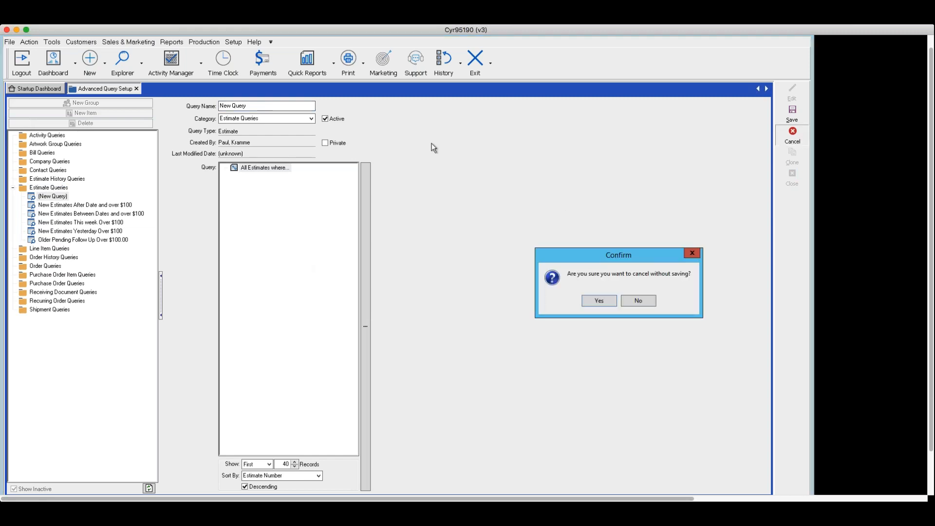
left_click(591, 299)
Examine the criteria of the existing "New Estimates After Date and over $100" query in edit mode, and leave it without saving
left_click(83, 196)
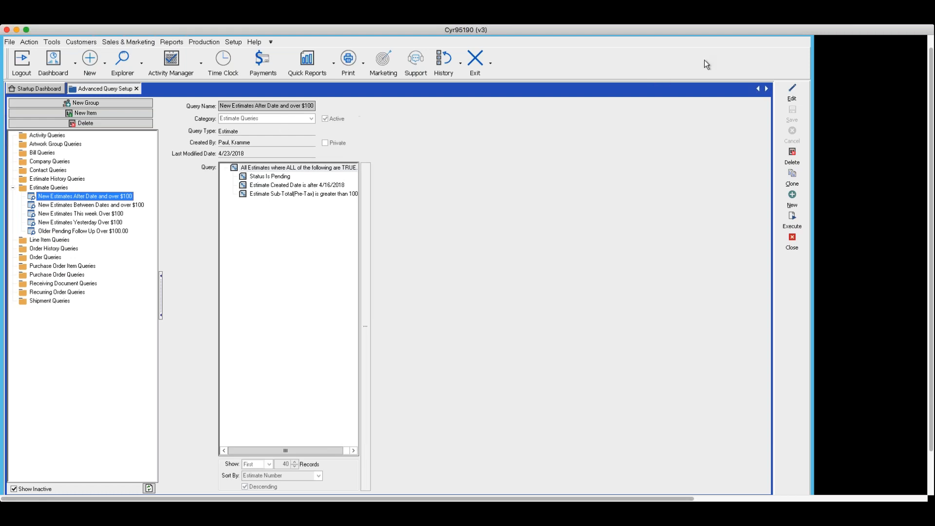
left_click(795, 90)
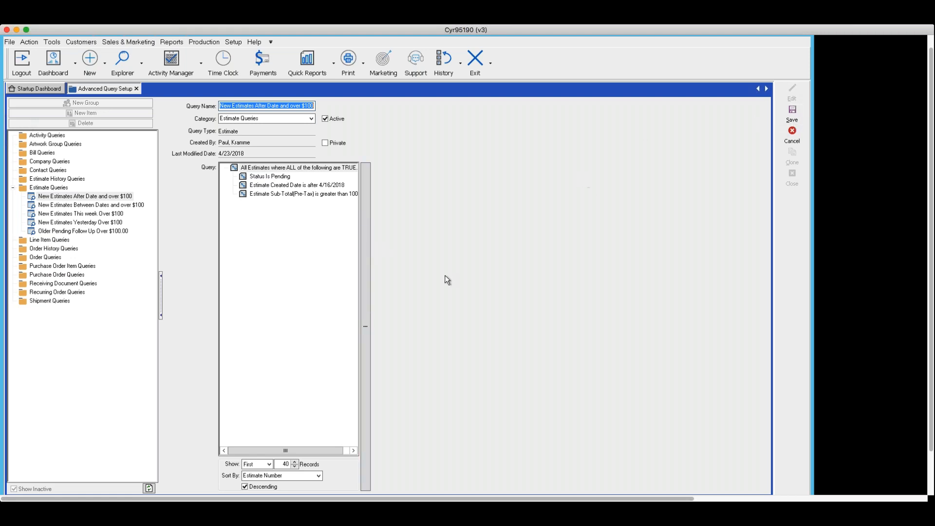
left_click(366, 327)
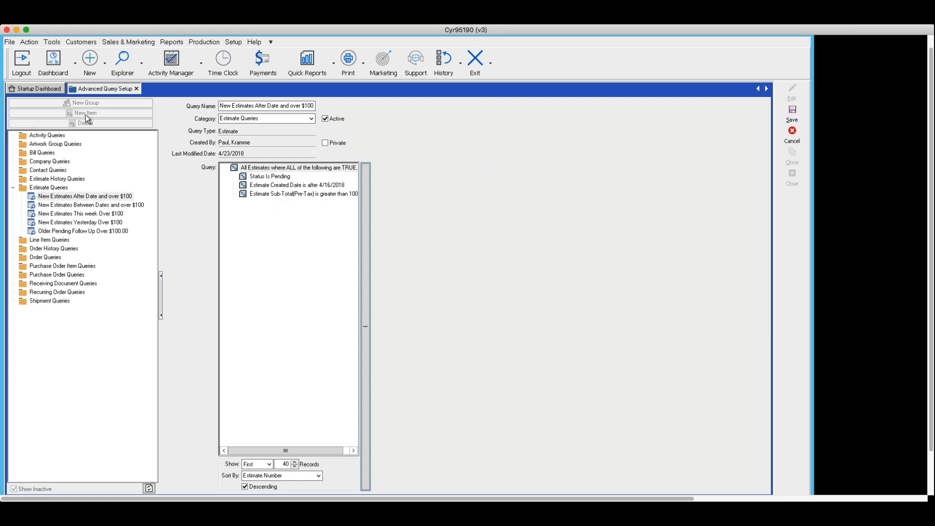
left_click(793, 133)
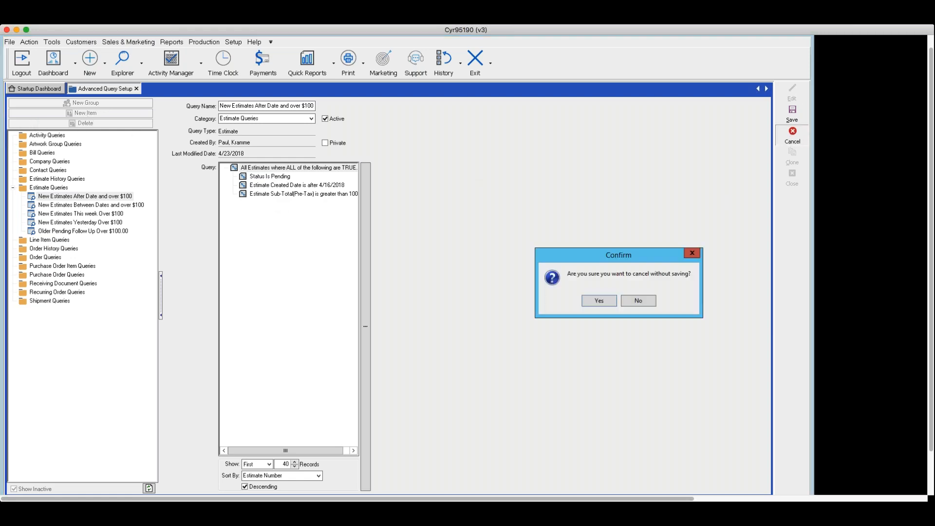
left_click(595, 298)
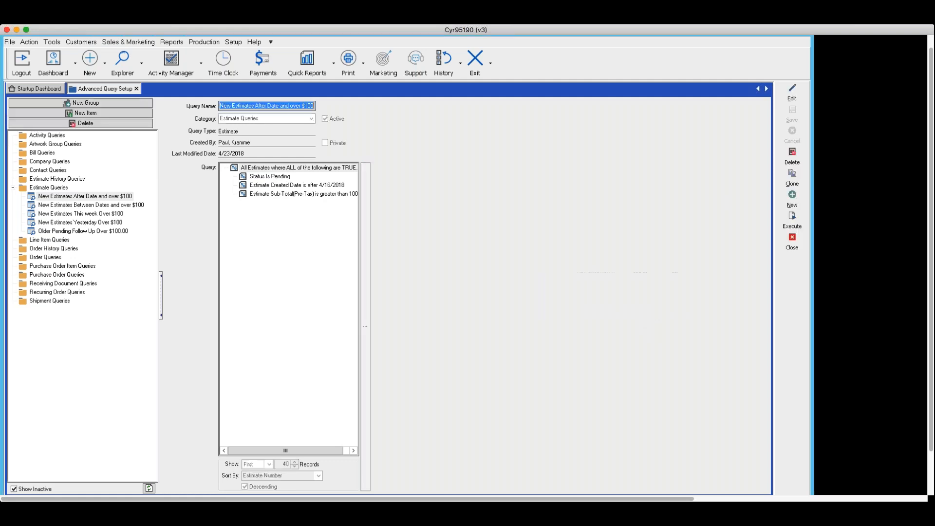
Create a new query item under Estimate Queries, open its criteria editor and enlarge the editor window
left_click(85, 113)
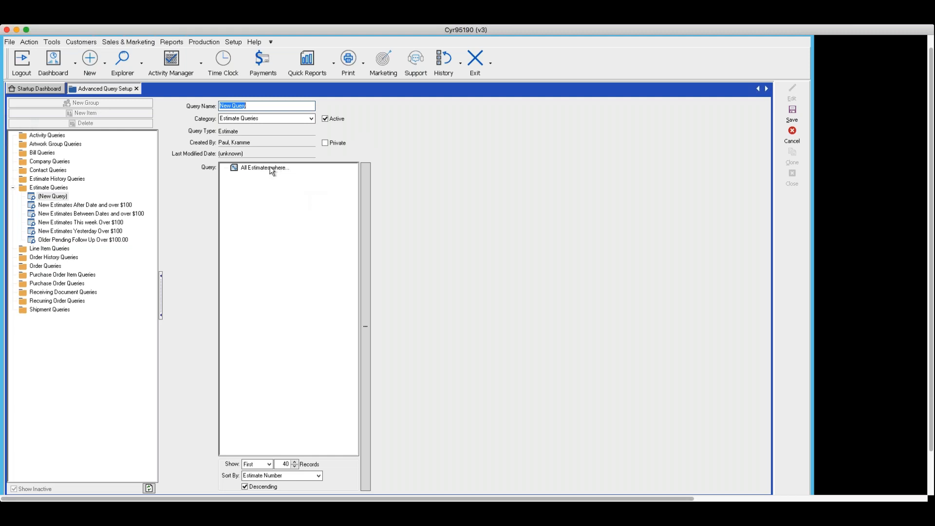
left_click(365, 331)
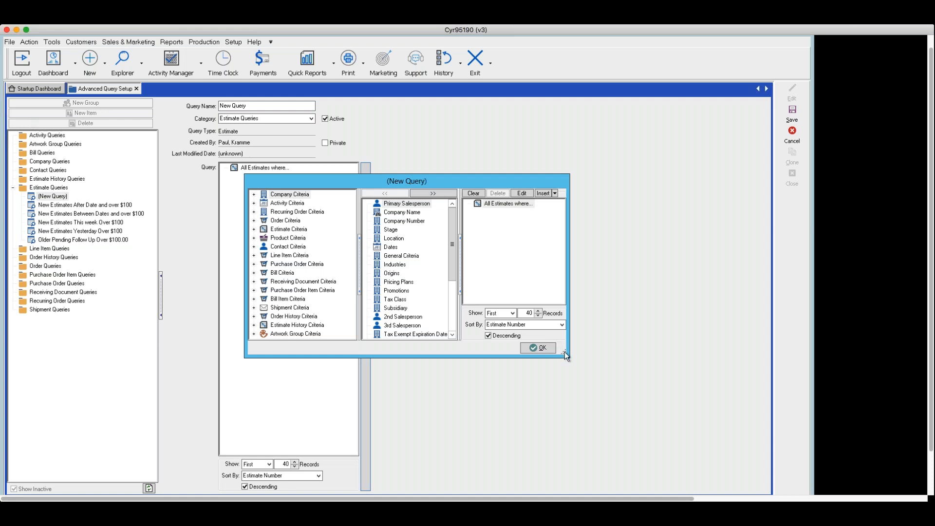
left_click_drag(568, 355, 774, 483)
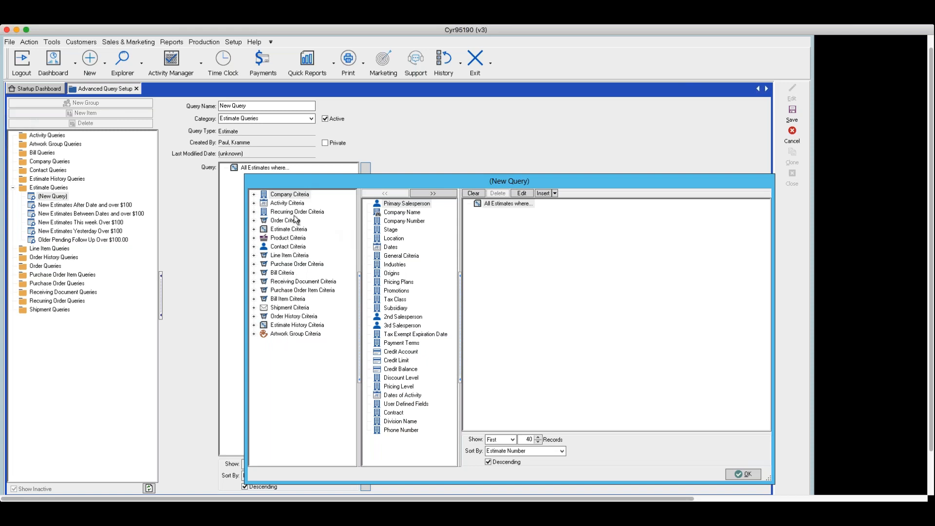
Add an Estimate Criteria condition to the new query that requires the Status to be Pending
left_click(254, 229)
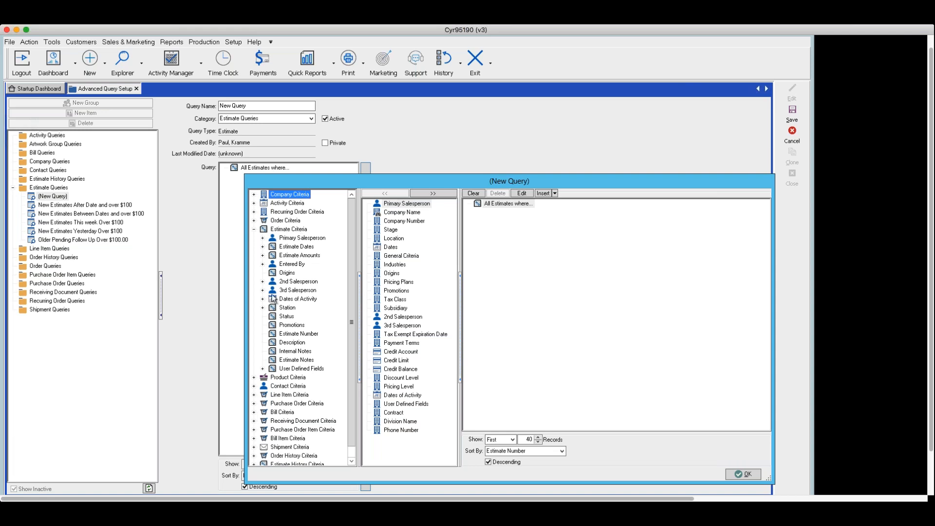
left_click(285, 317)
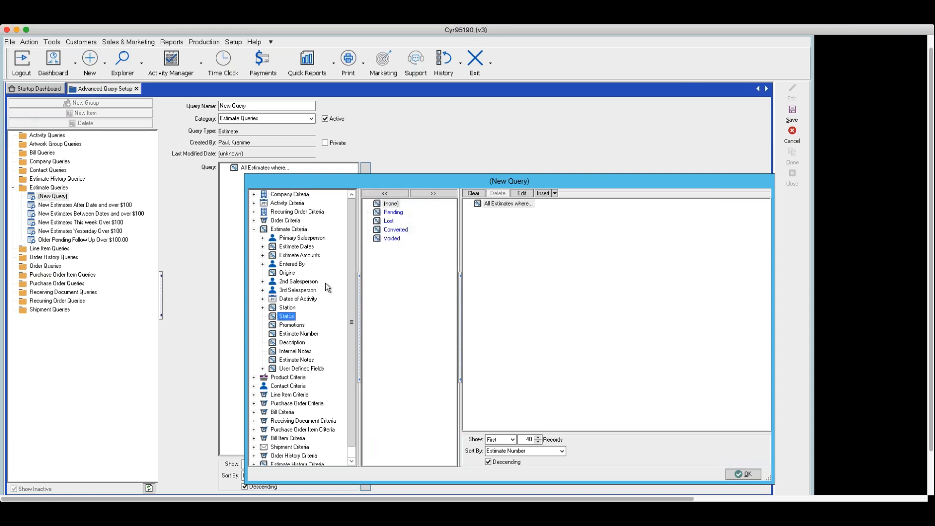
left_click(391, 213)
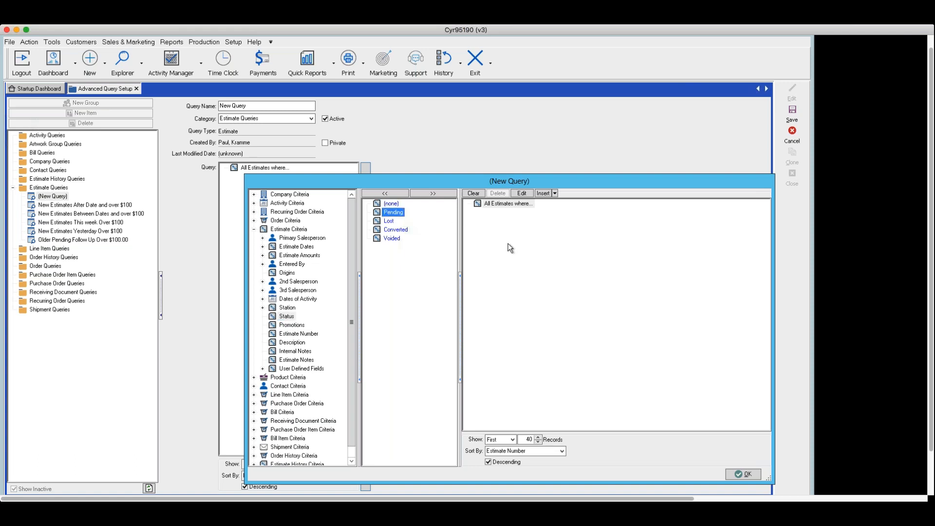
left_click(426, 193)
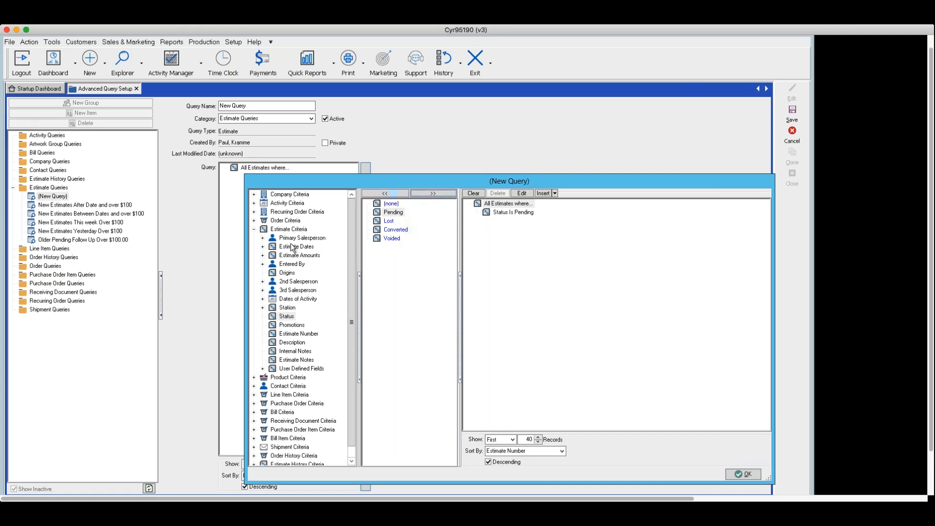
Add an Estimate Dates condition that requires the Estimate Created Date to be Yesterday
left_click(262, 247)
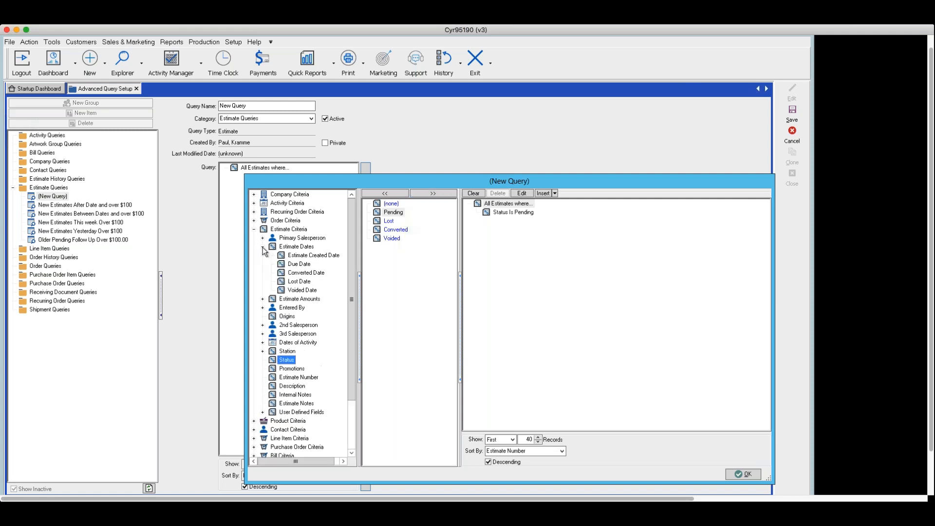
left_click(314, 257)
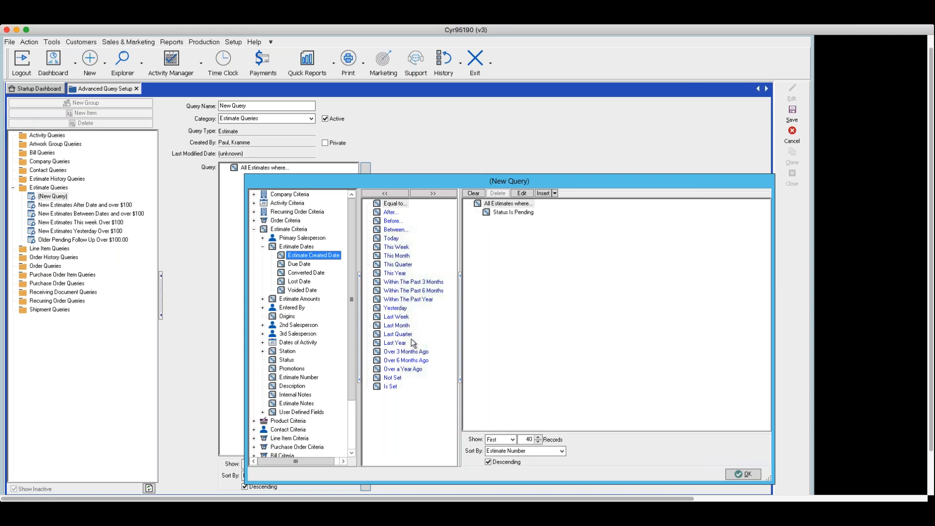
left_click(397, 309)
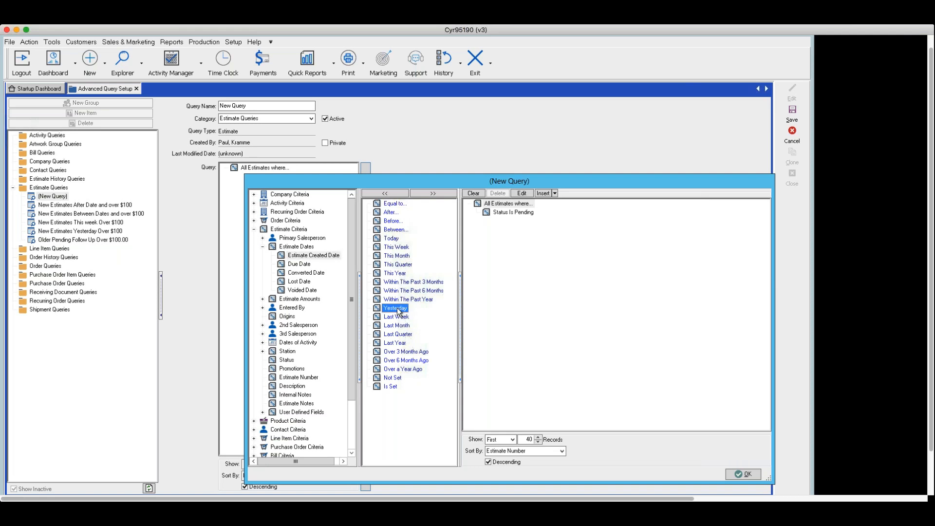
left_click(428, 195)
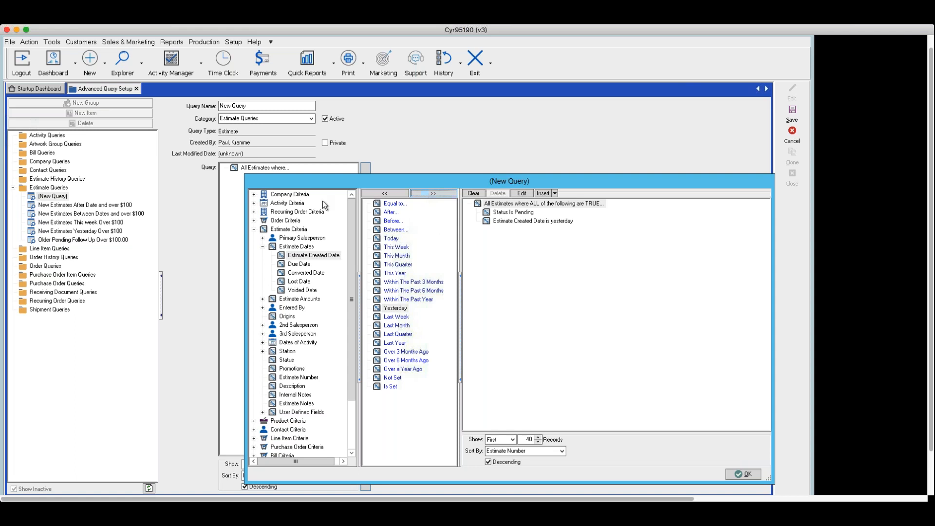
Add an Estimate Amounts condition that requires the Estimate Sub-Total(Pre-Tax) to be greater than 50.00
left_click(263, 299)
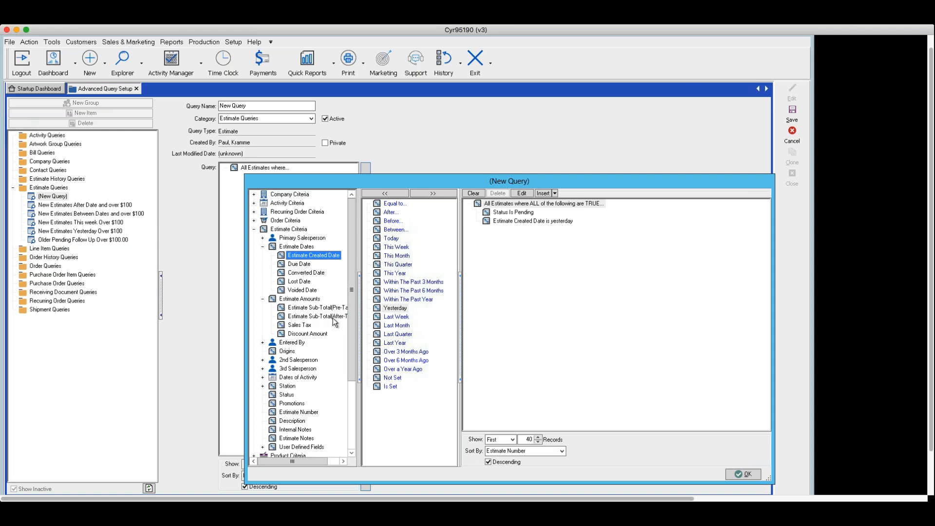
left_click(300, 309)
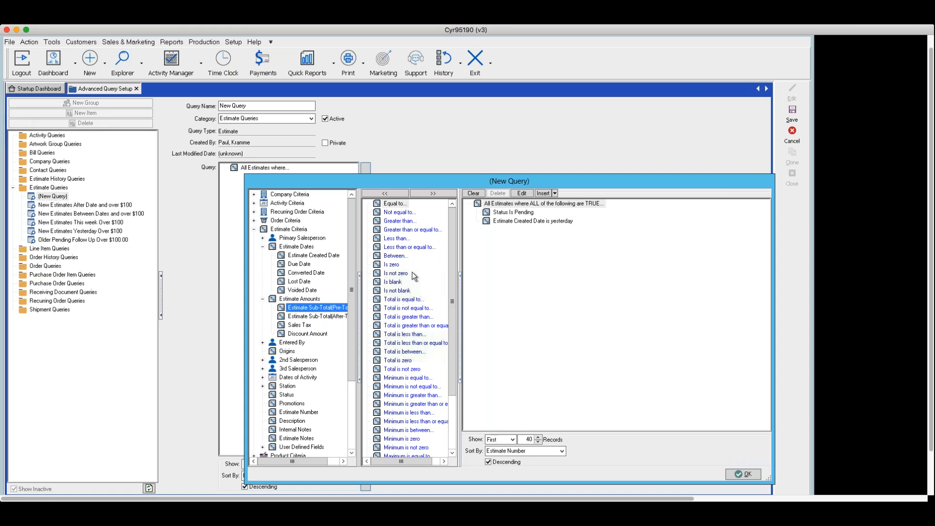
left_click(392, 221)
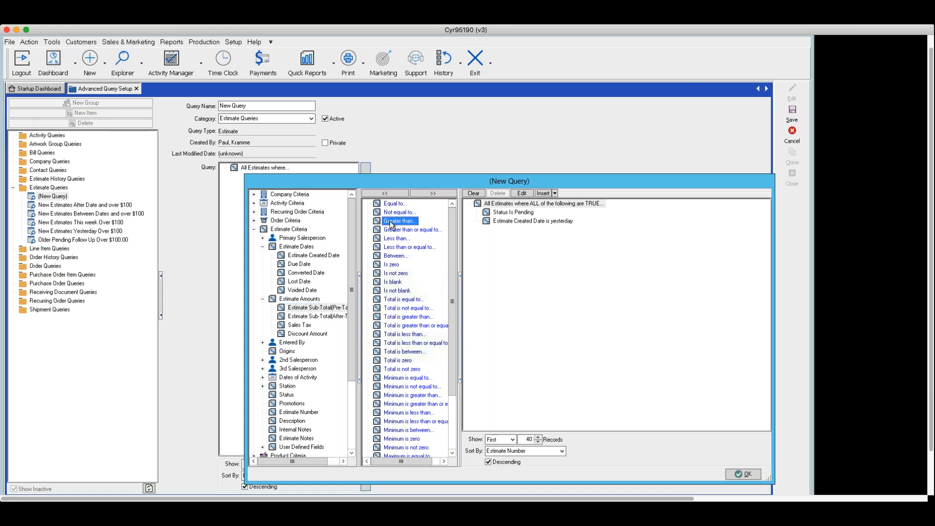
double_click(392, 222)
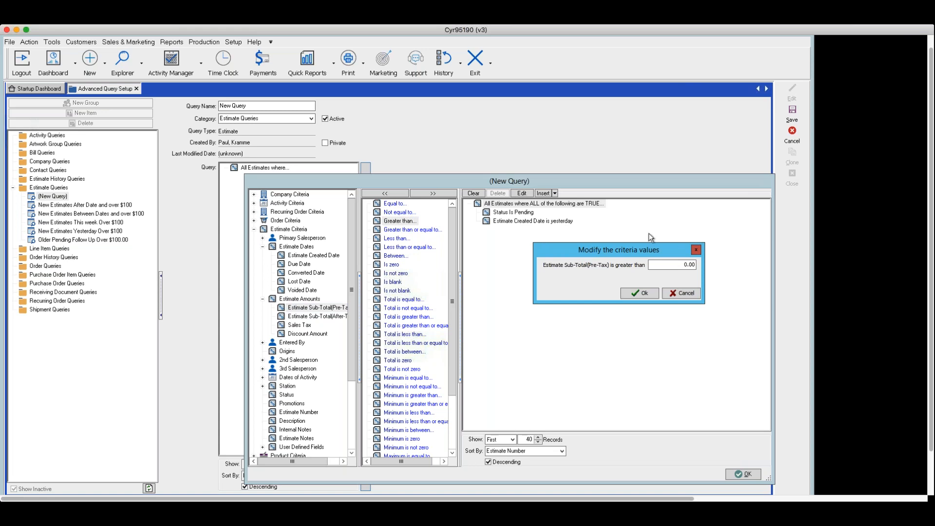
left_click(675, 265)
type("5")
left_click(641, 291)
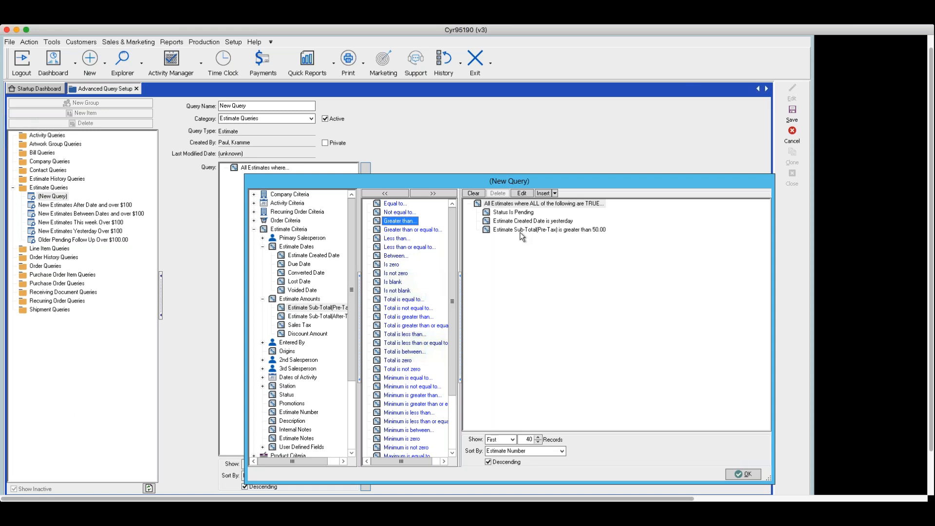
Accept the criteria of the new query and discard the query without saving
left_click(741, 474)
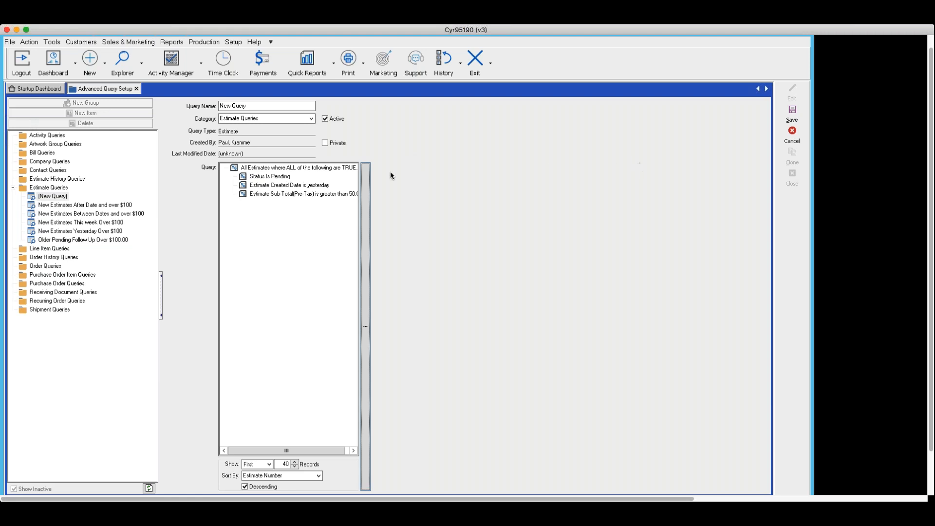
left_click(791, 135)
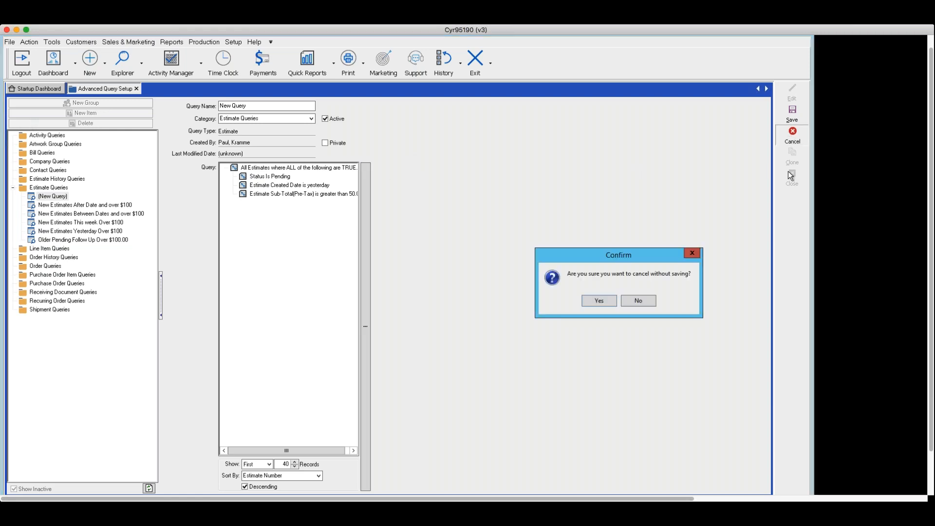
left_click(598, 301)
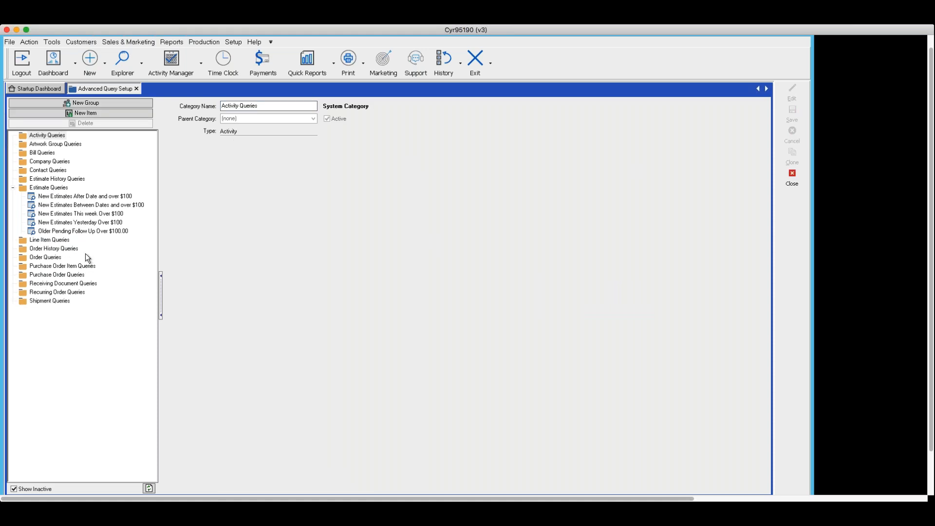
Execute the "New Estimates After Date and over $100" query, review the listed creation dates and close the results
left_click(81, 197)
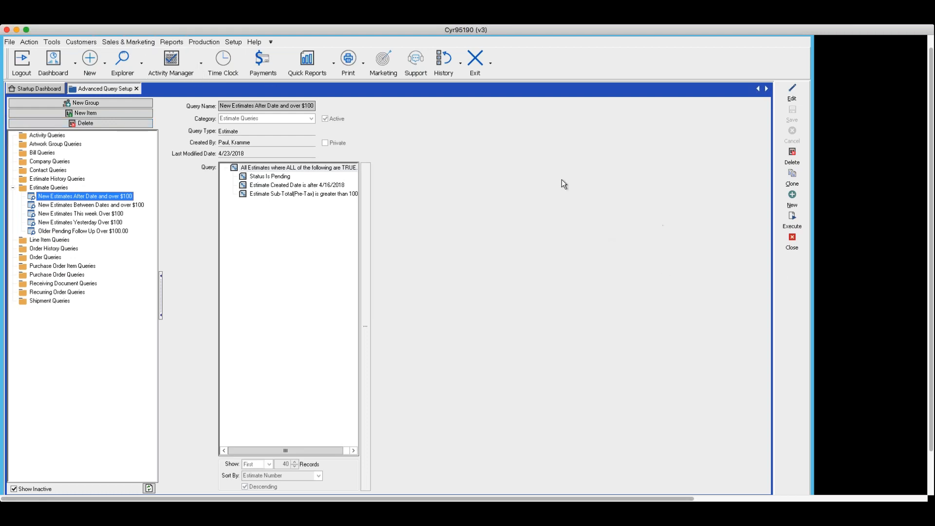
left_click(127, 44)
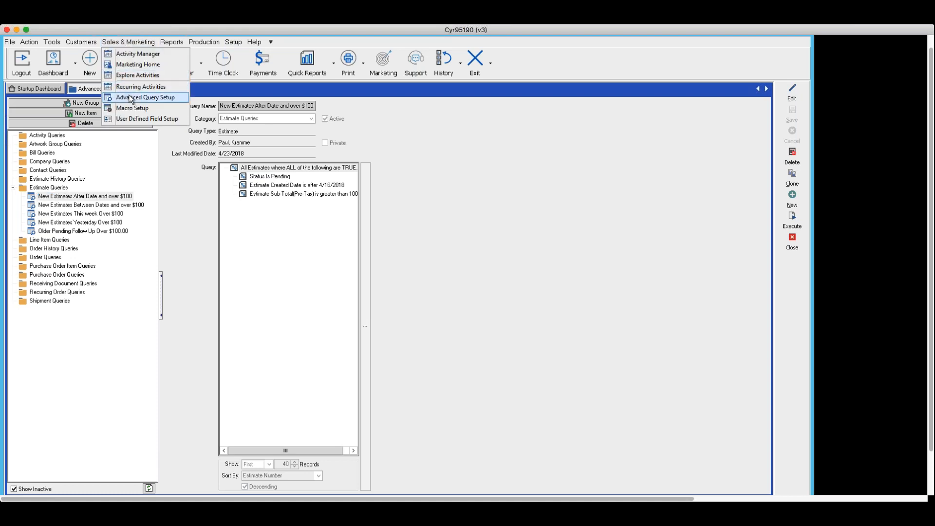
left_click(47, 197)
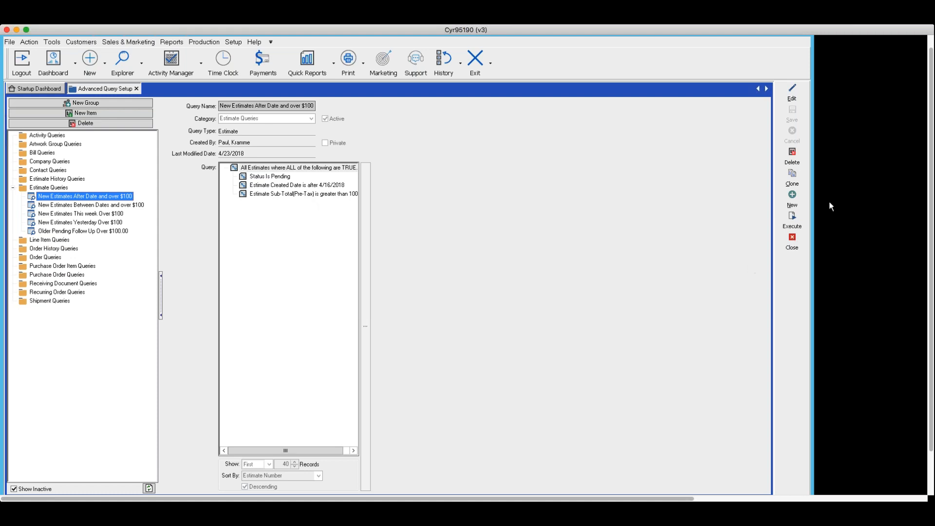
left_click(793, 227)
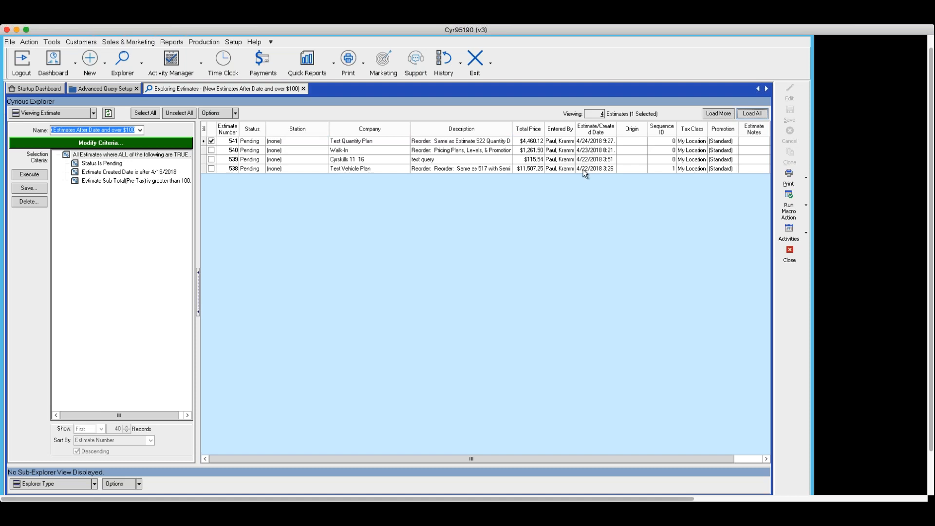
left_click(790, 258)
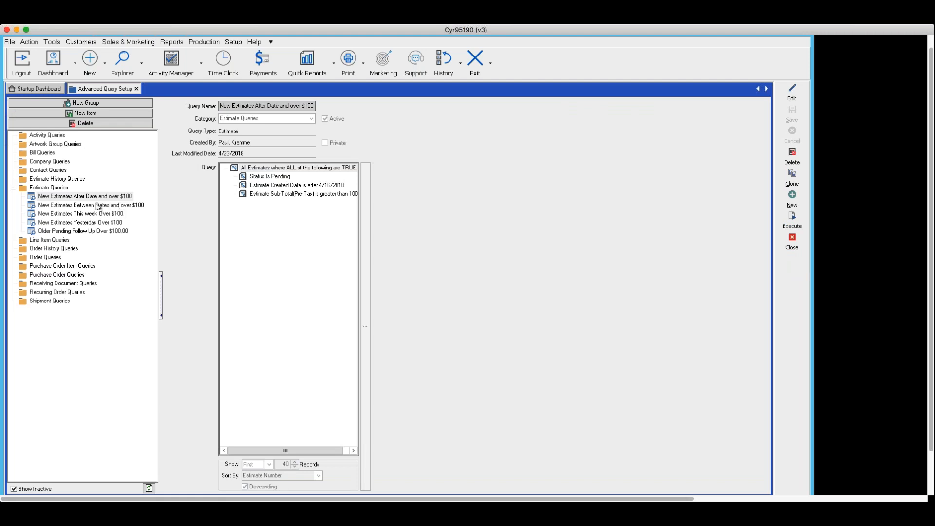
Execute the "New Estimates Between Dates and over $100" query, examine the resulting estimates and close the results
left_click(97, 205)
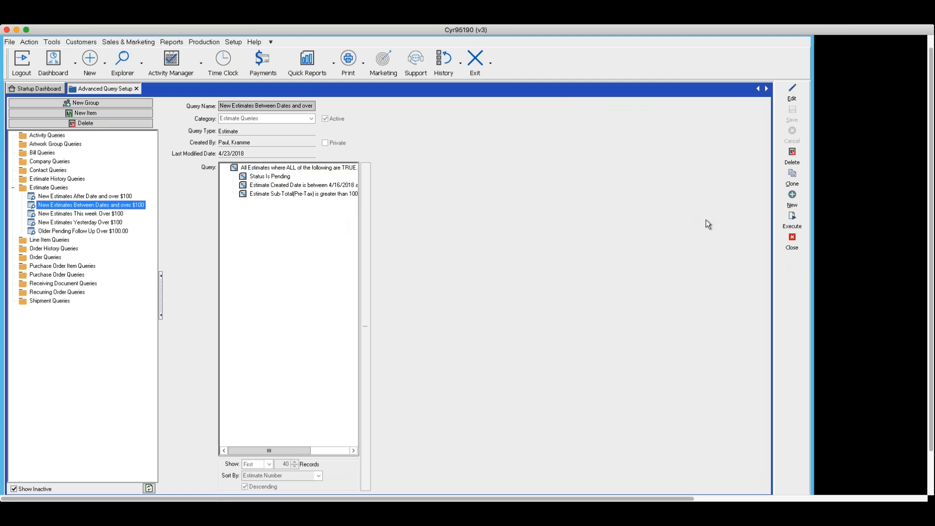
left_click(794, 220)
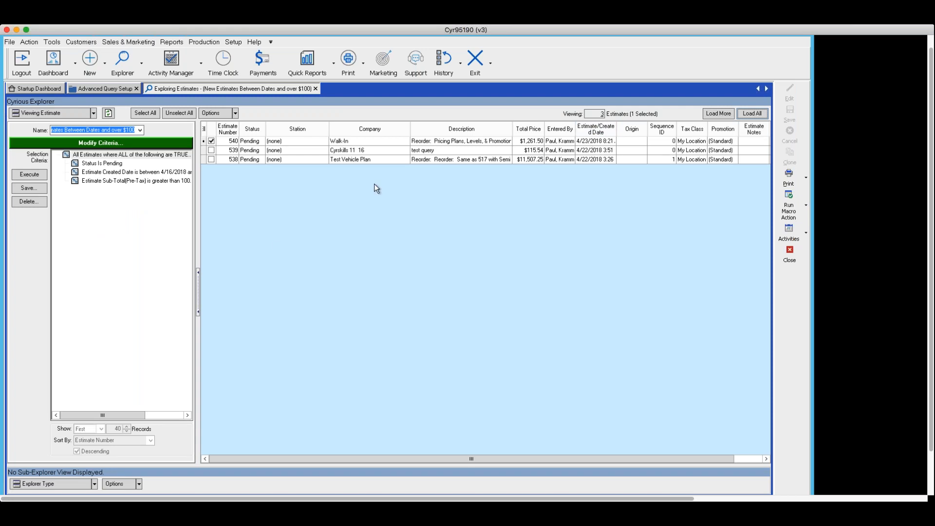
left_click(198, 292)
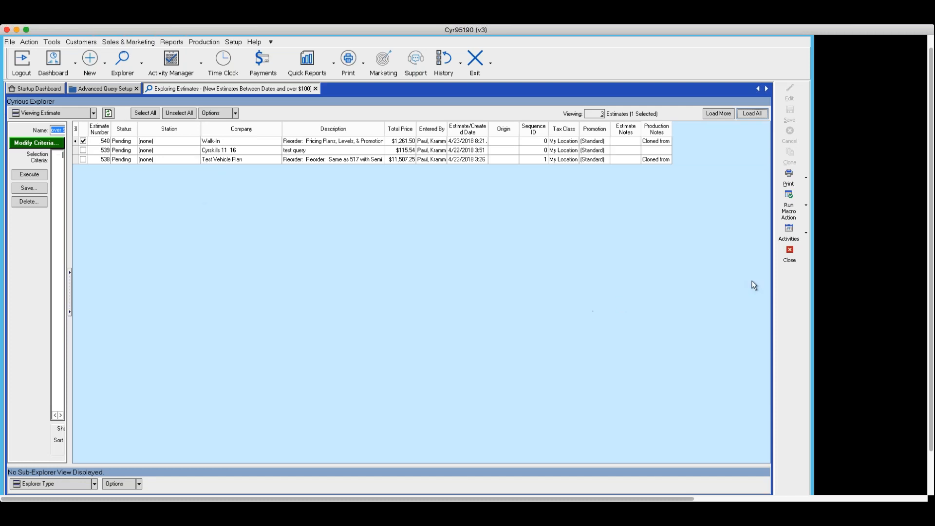
left_click(789, 253)
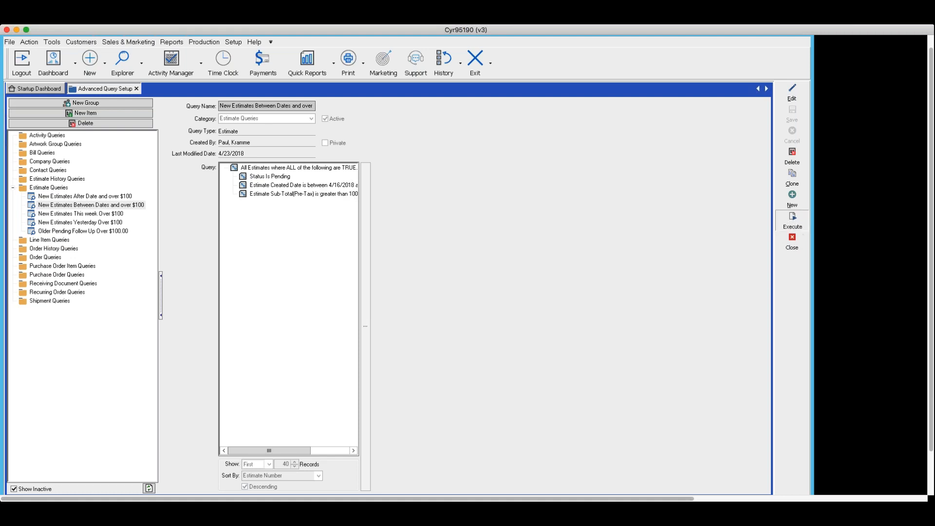
left_click(792, 220)
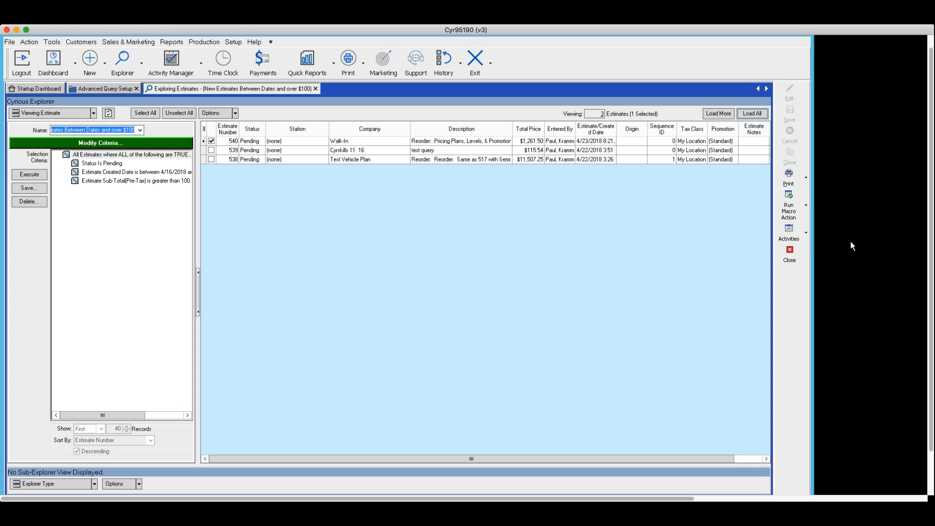
left_click(793, 262)
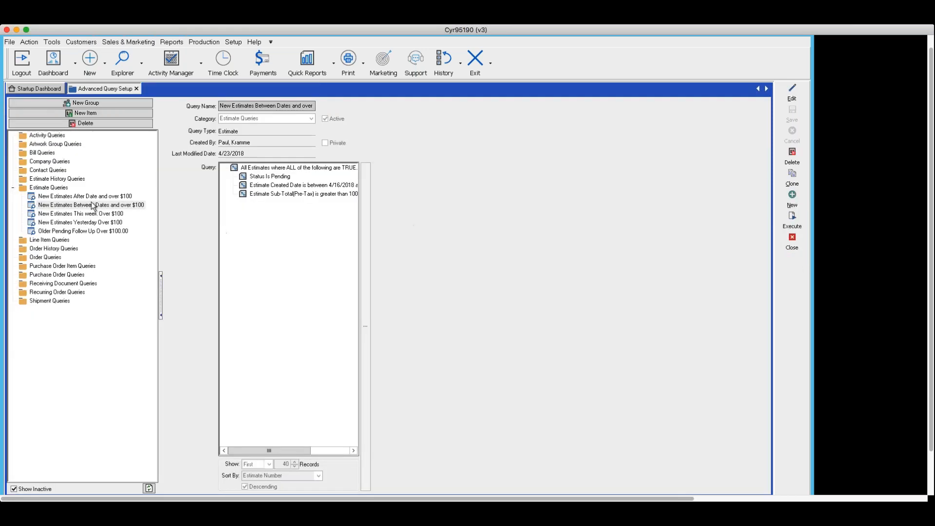
Execute the "New Estimates This week Over $100" query, check the creation dates and close the results
left_click(81, 214)
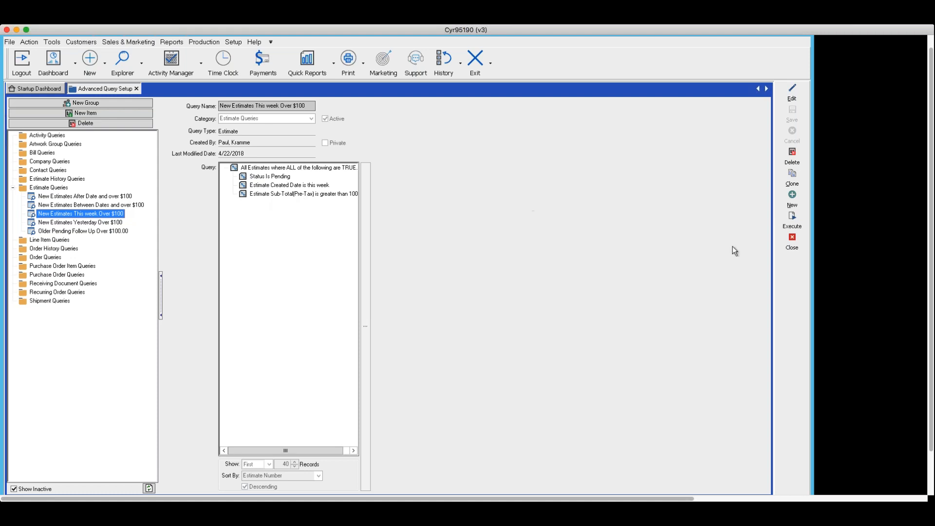
left_click(792, 219)
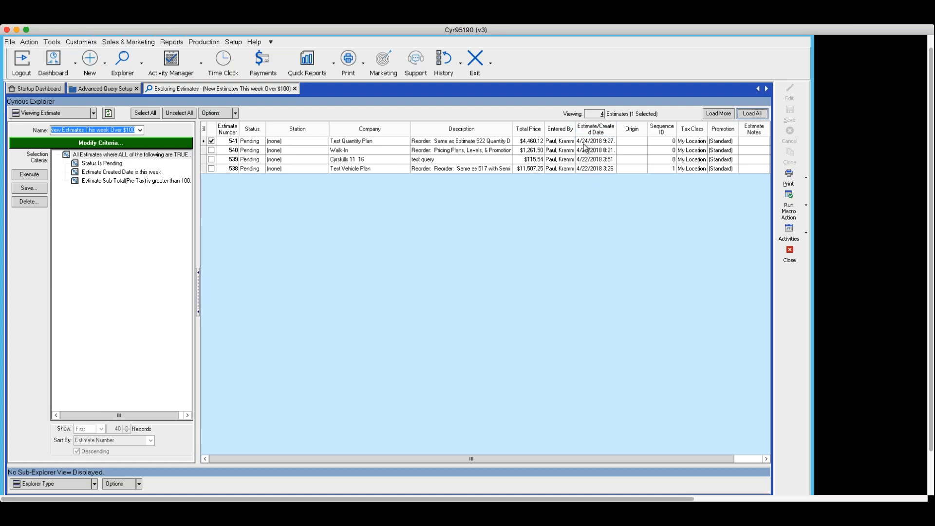
left_click(789, 260)
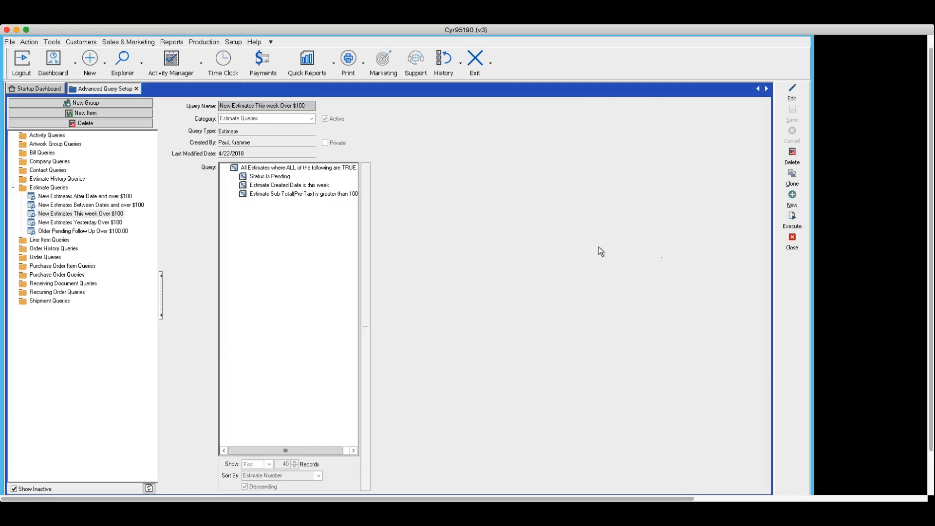
Execute the "New Estimates Yesterday Over $100" query, review its estimates and return to the query's setup
left_click(71, 223)
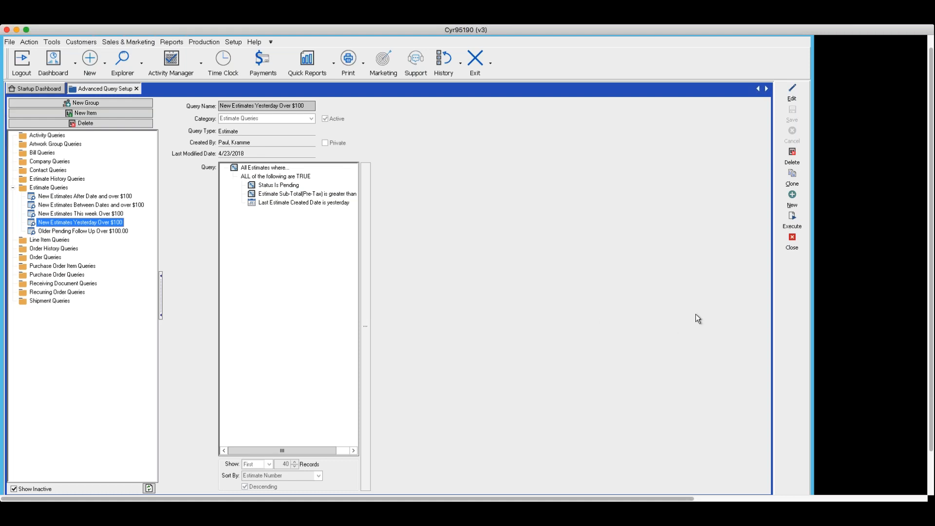
left_click(792, 219)
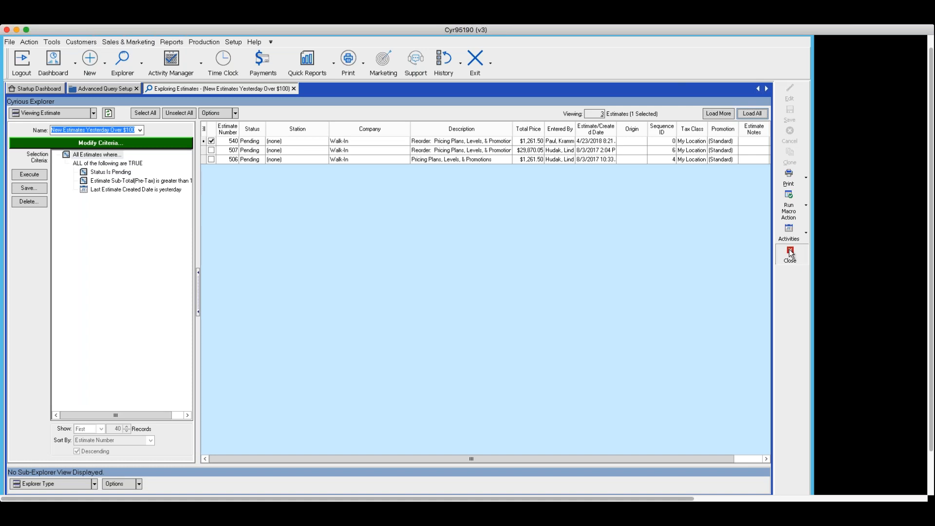
left_click(790, 252)
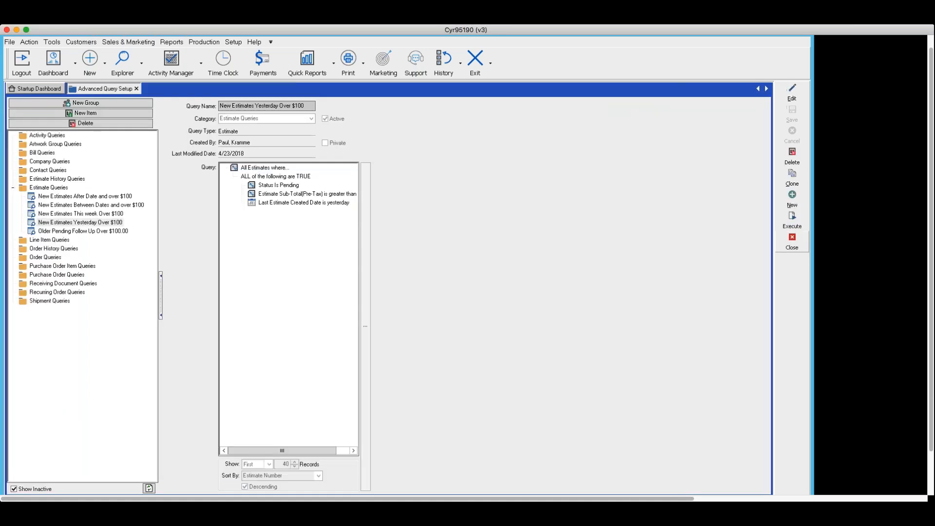
left_click(85, 224)
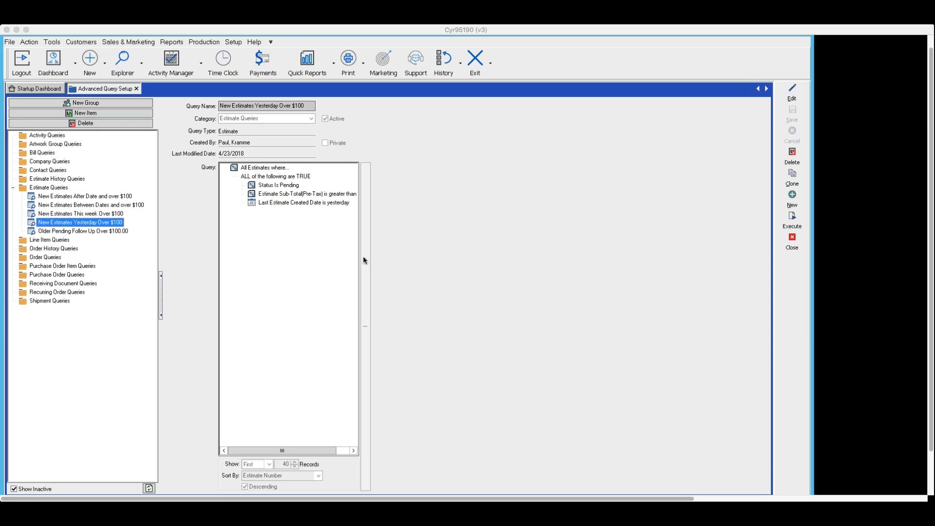
Close and reopen Advanced Query Setup, and expand the Estimate Queries category
left_click(792, 248)
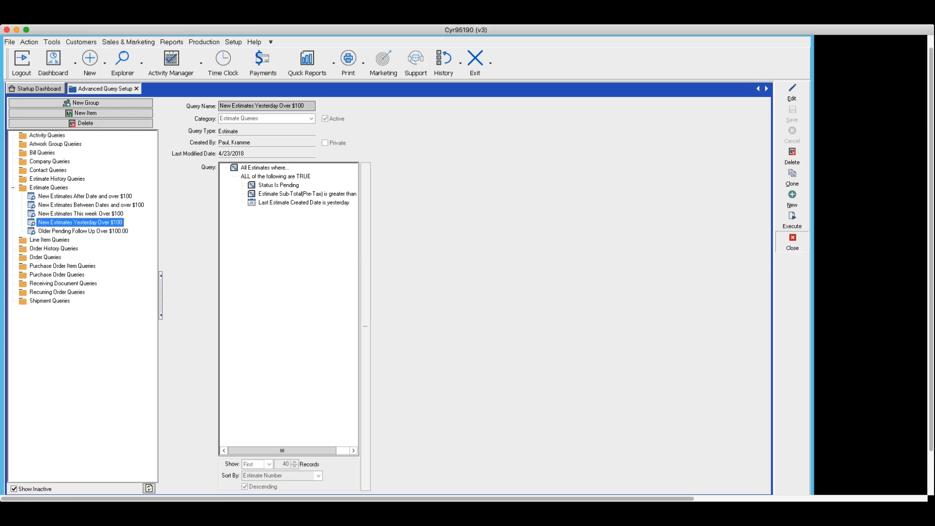
left_click(136, 42)
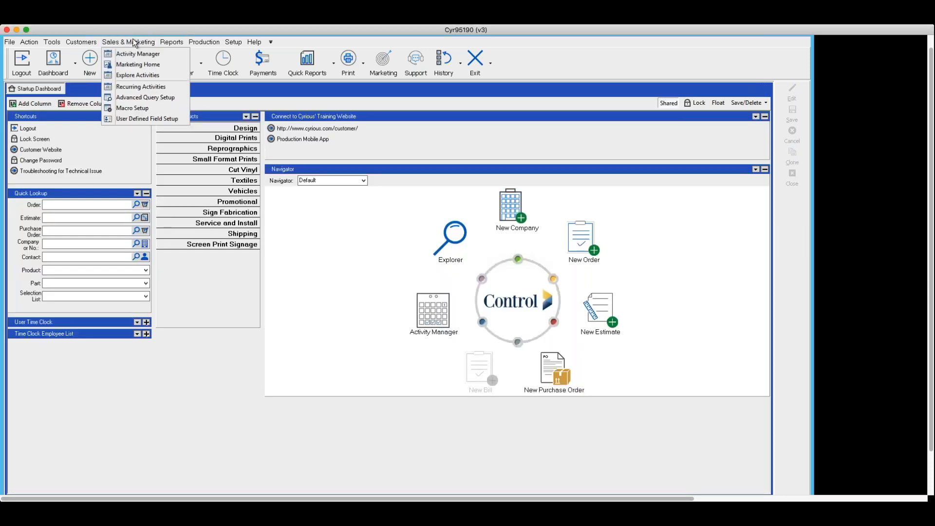
left_click(142, 98)
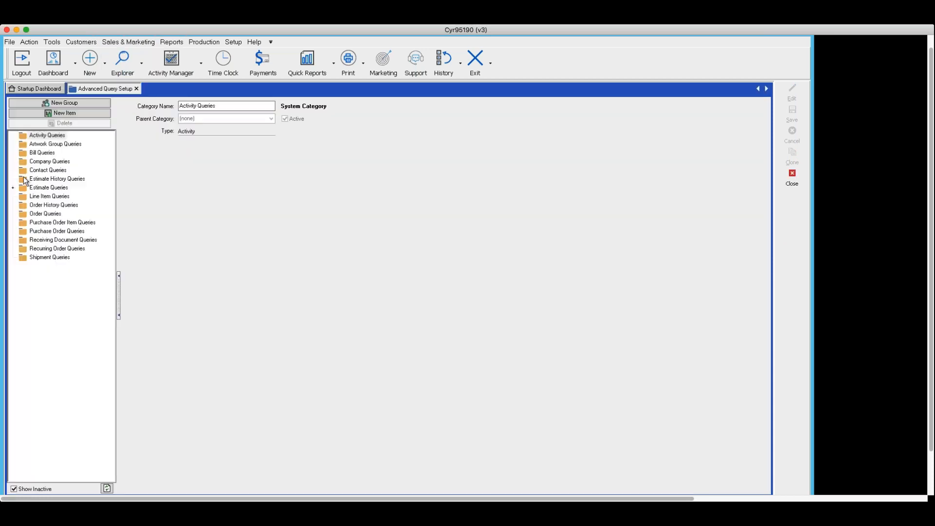
left_click(13, 188)
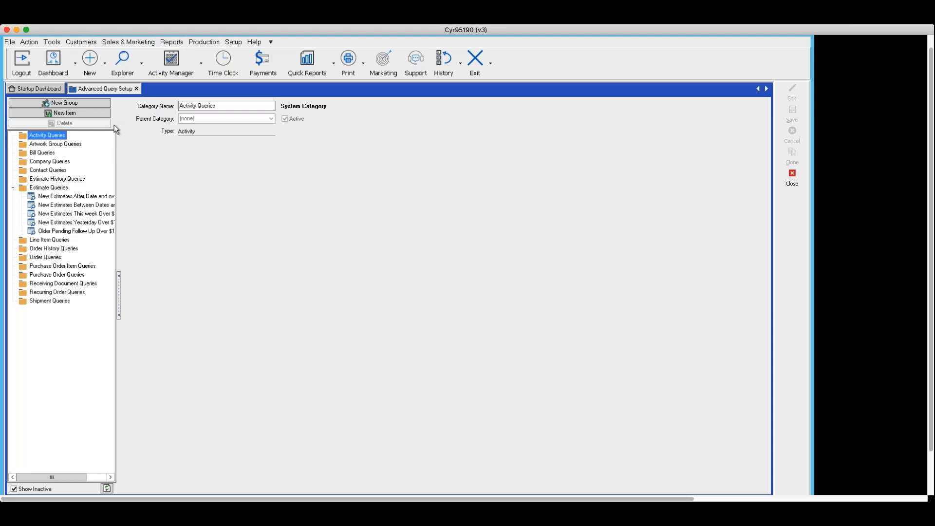
left_click(89, 114)
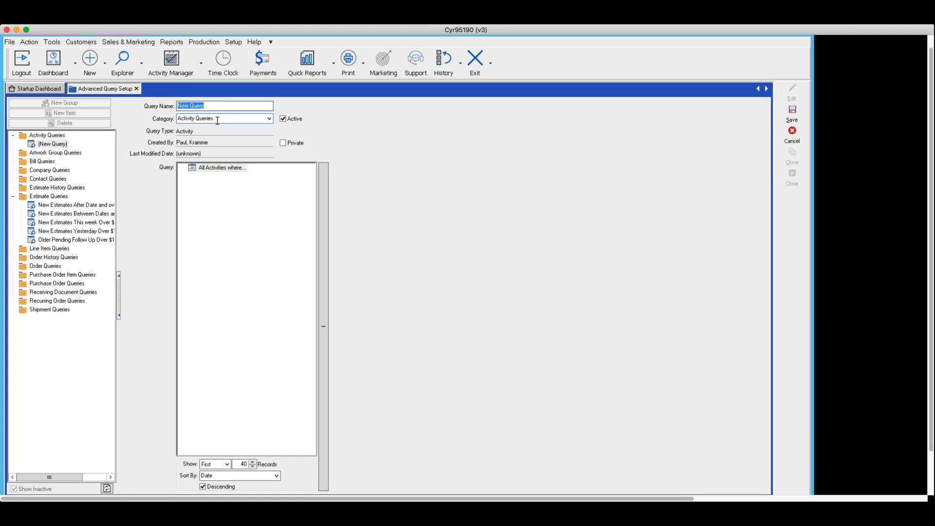
left_click(789, 141)
left_click(599, 301)
Create a new query item under Estimate Queries, open its criteria editor and enlarge the editor window
left_click(49, 187)
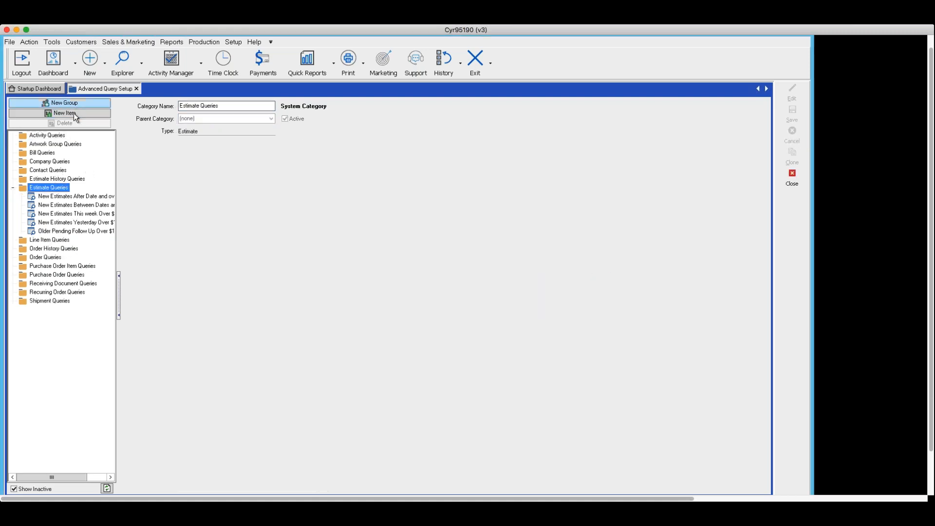
left_click(73, 113)
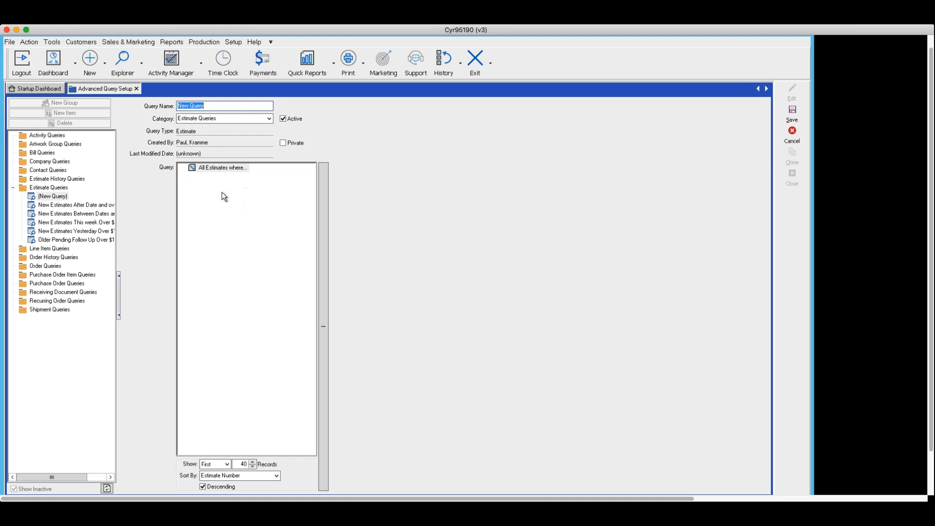
left_click(324, 327)
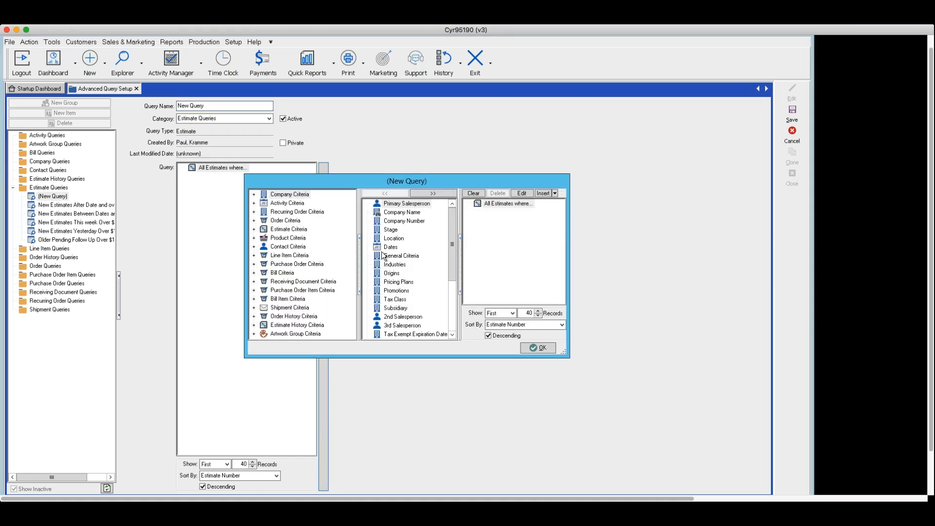
left_click_drag(566, 355, 762, 494)
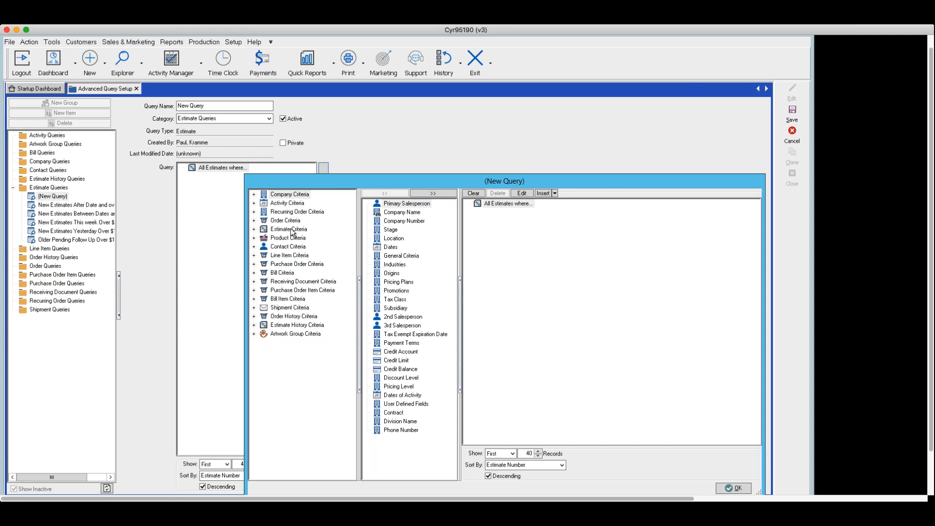
Add an estimate criterion to the new query requiring Status to be Pending
left_click(255, 230)
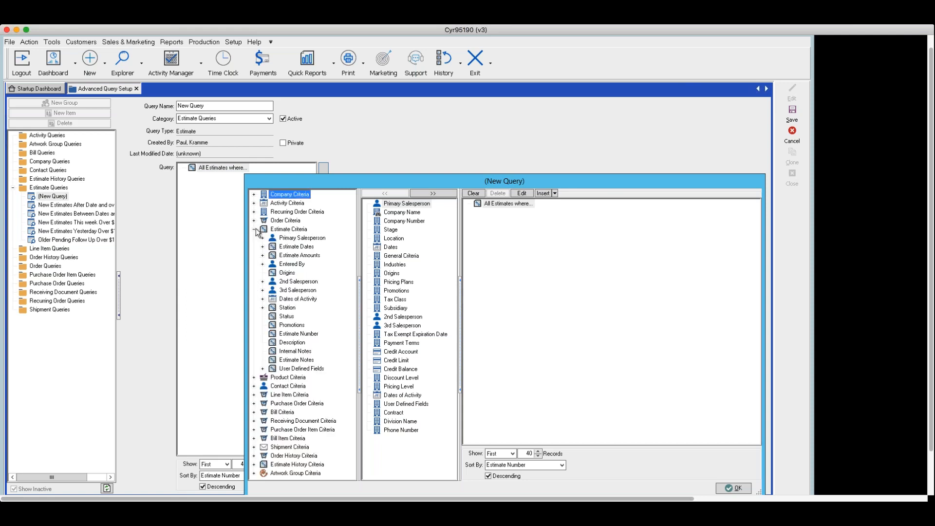
left_click(285, 317)
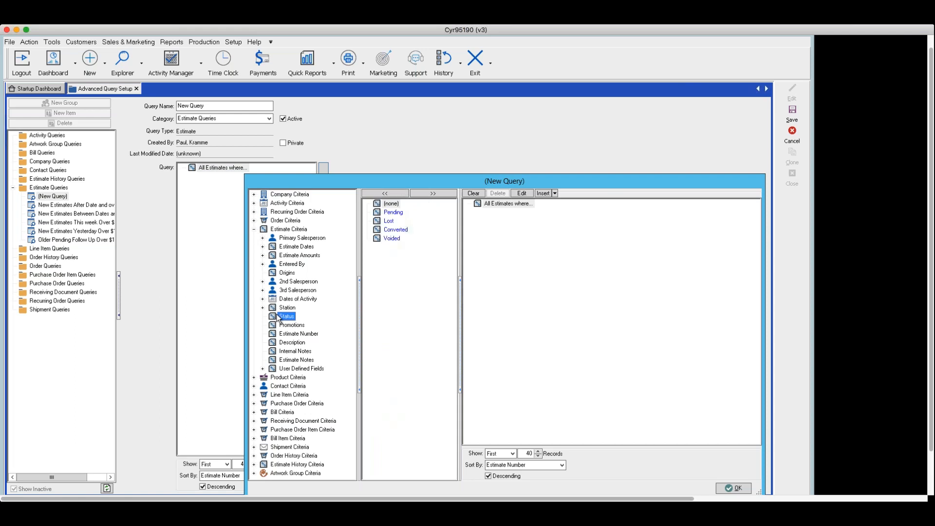
left_click(403, 214)
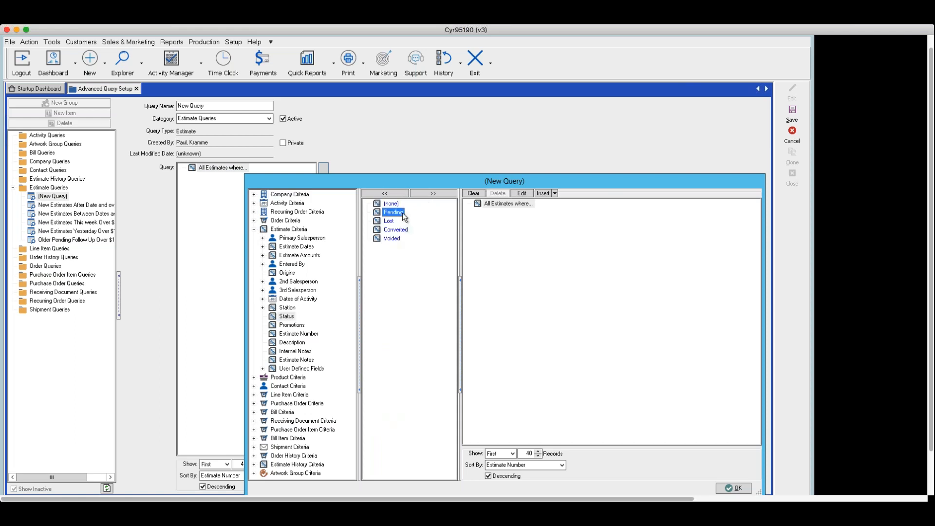
left_click(435, 194)
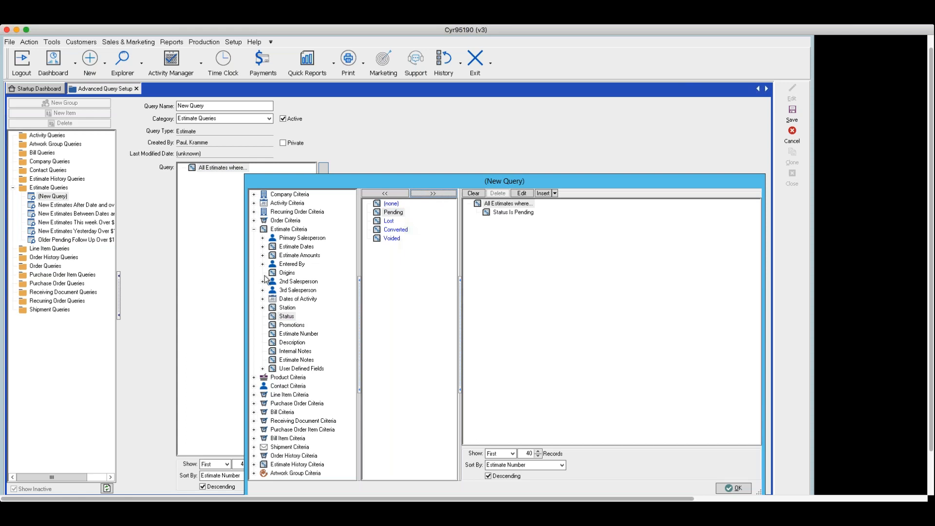
Add an Estimate Created Date criterion limited to This Week to the query
left_click(263, 247)
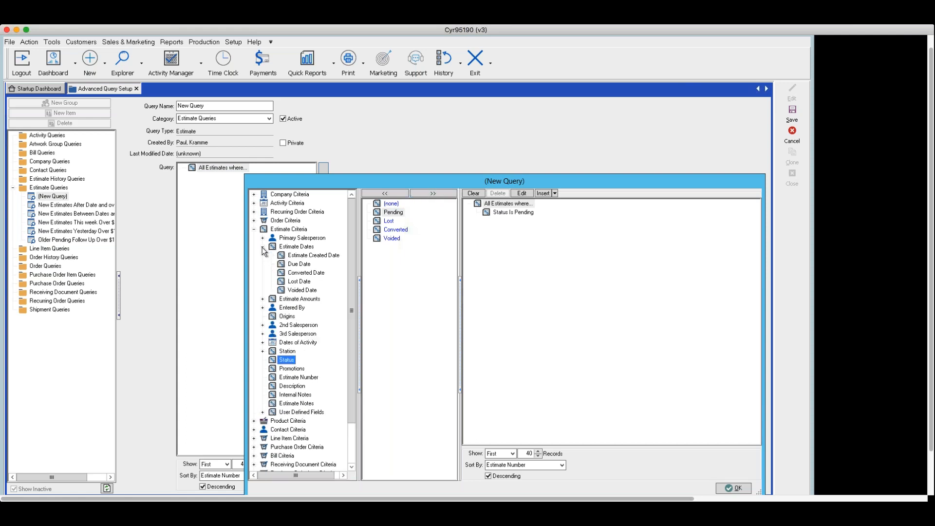
left_click(306, 258)
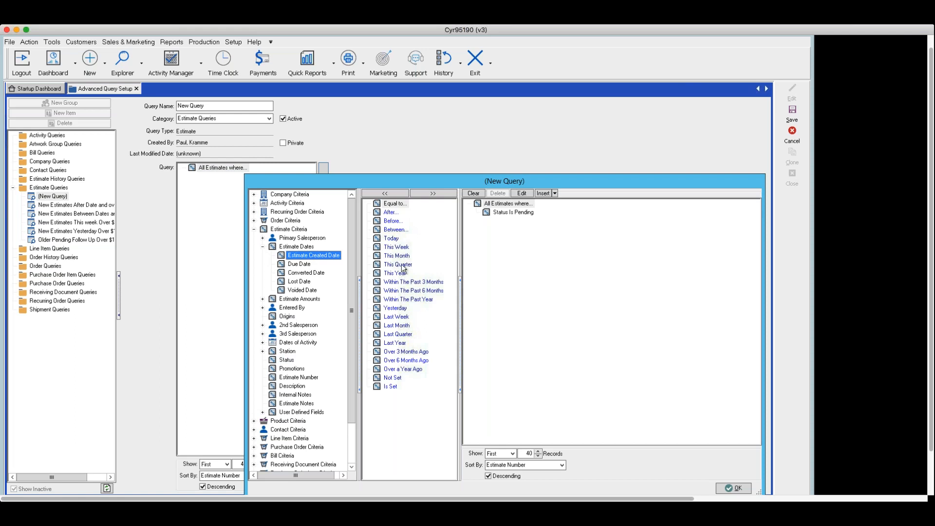
left_click(397, 248)
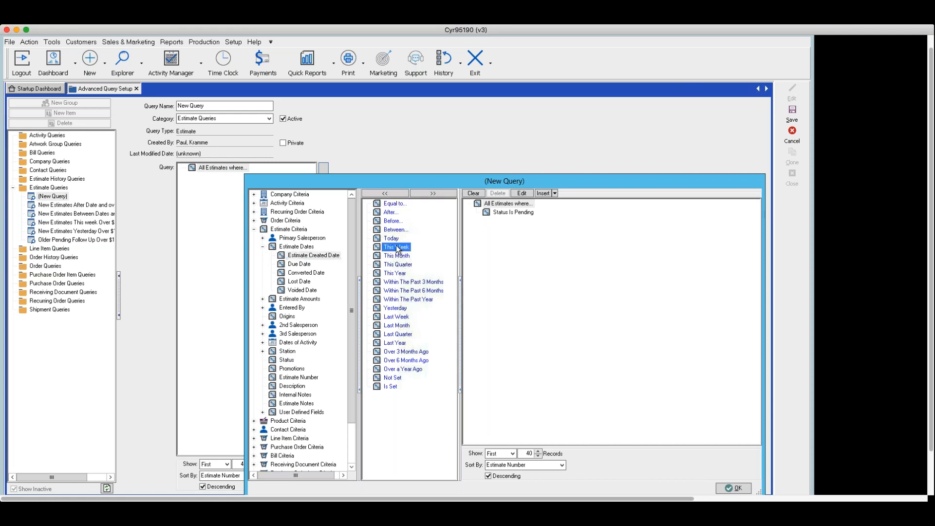
left_click(435, 194)
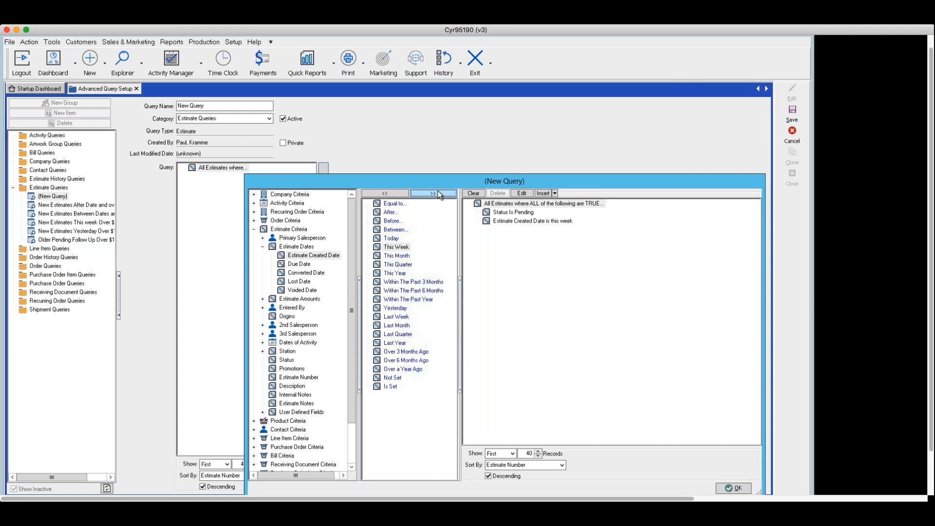
Add an Estimate Sub-Total(Pre-Tax) criterion with the Greater than condition and a value of 100.00
left_click(263, 299)
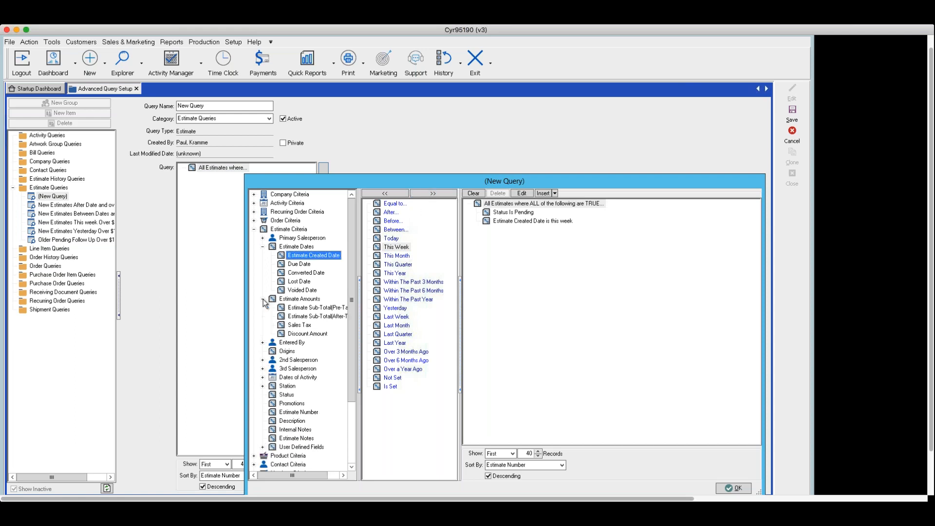
left_click(295, 309)
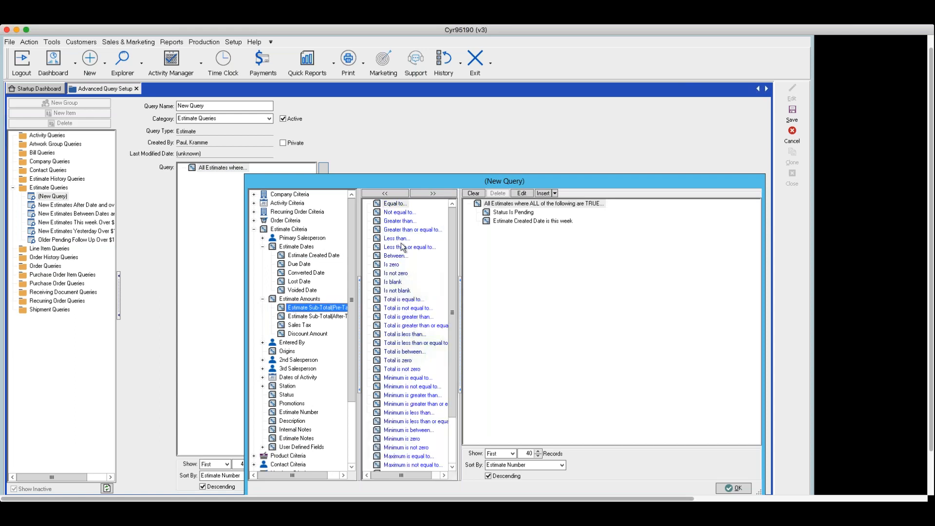
left_click(401, 221)
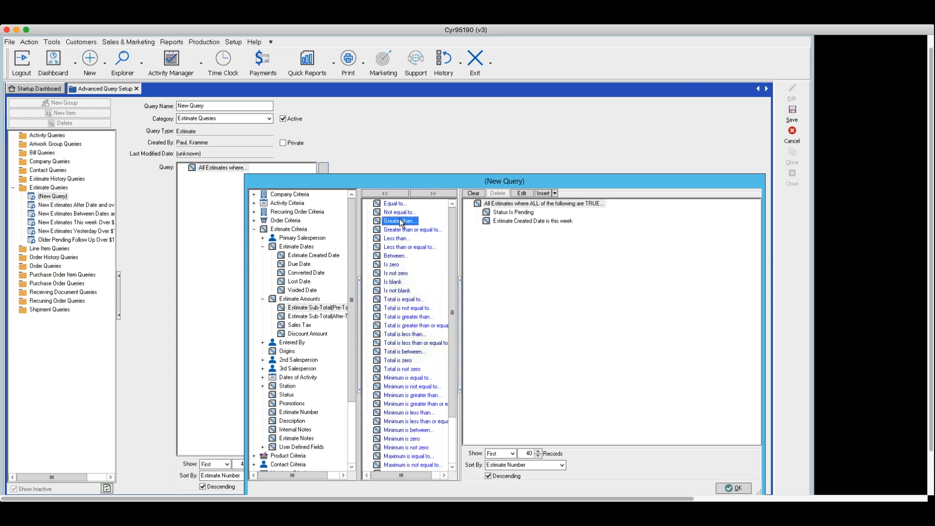
double_click(400, 221)
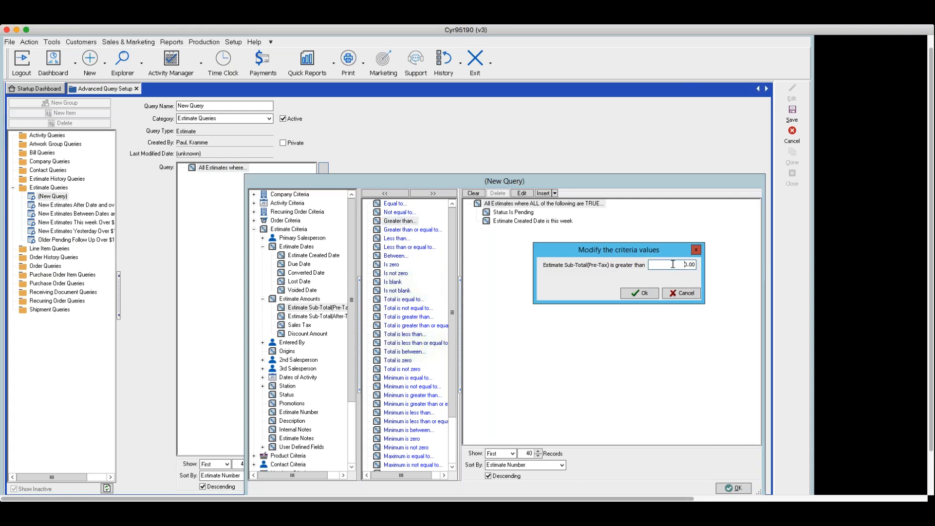
type("10")
left_click(643, 293)
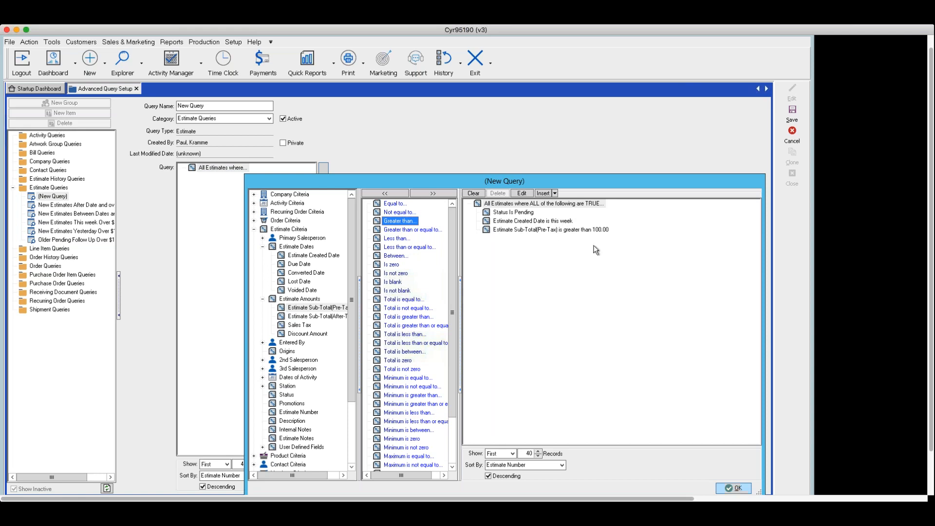
Accept the criteria in the editor, then cancel the new query without saving it
left_click_drag(608, 184, 601, 113)
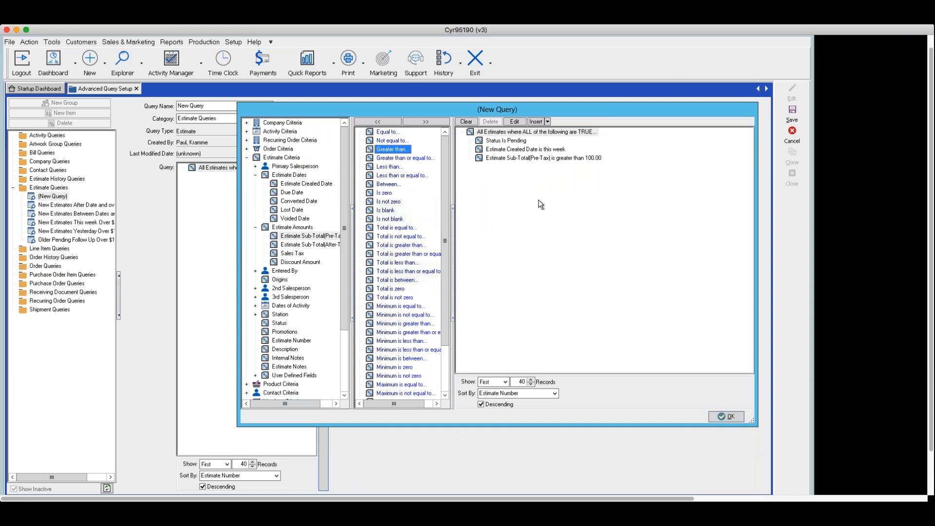
left_click(727, 417)
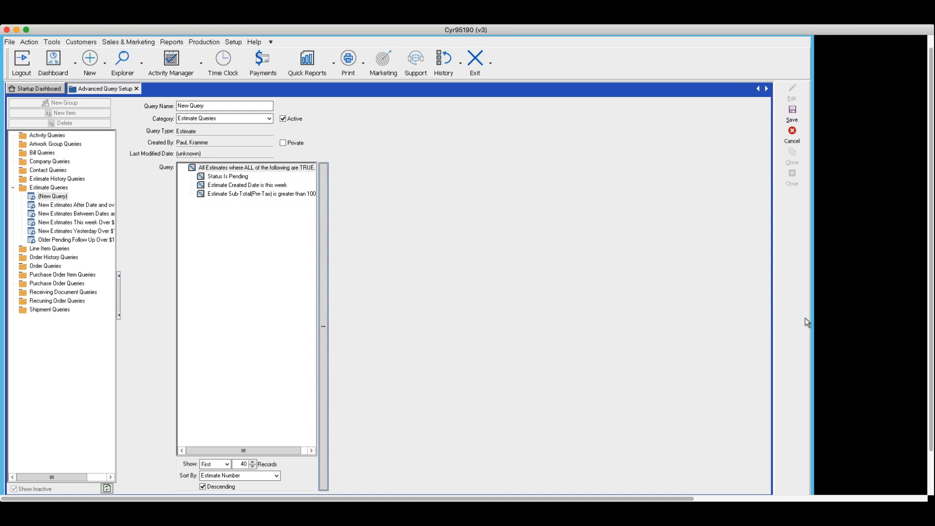
left_click(792, 141)
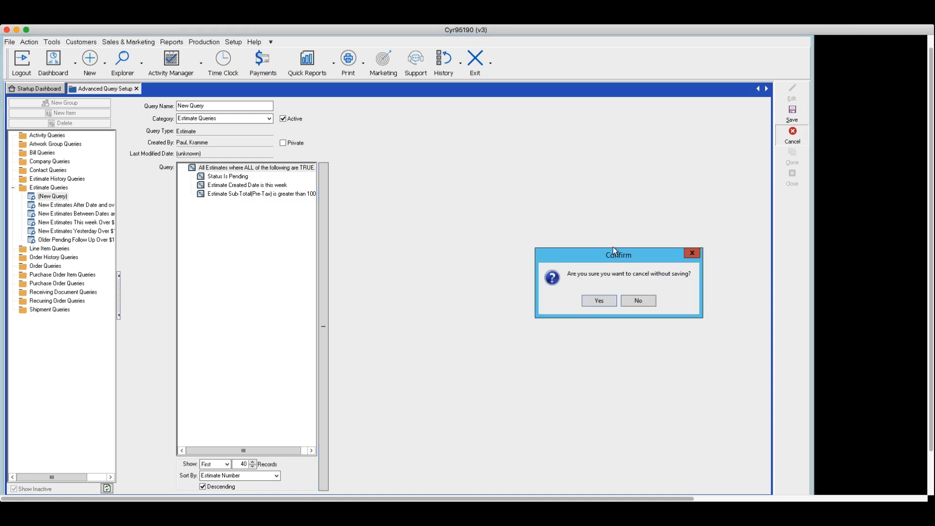
left_click(599, 301)
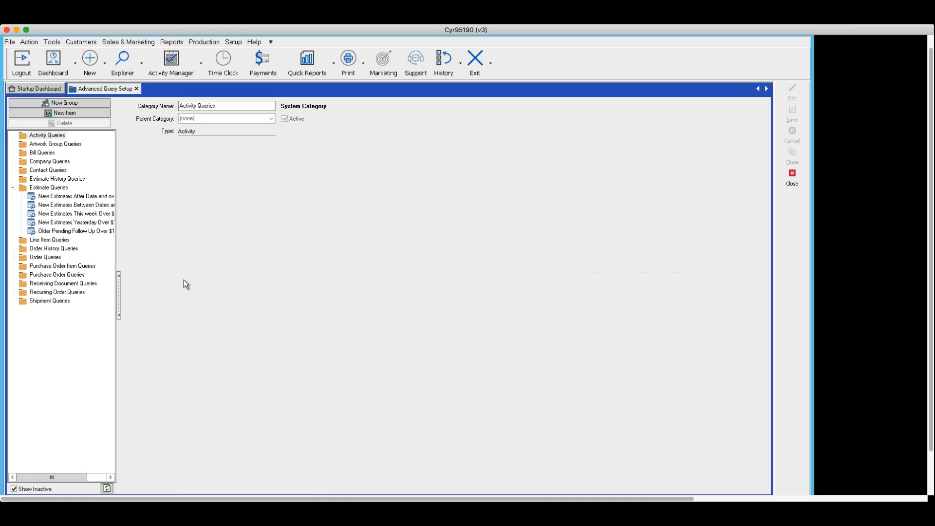
Create a new query item under Estimate Queries and name it "Older Pending Estimates"
left_click(51, 189)
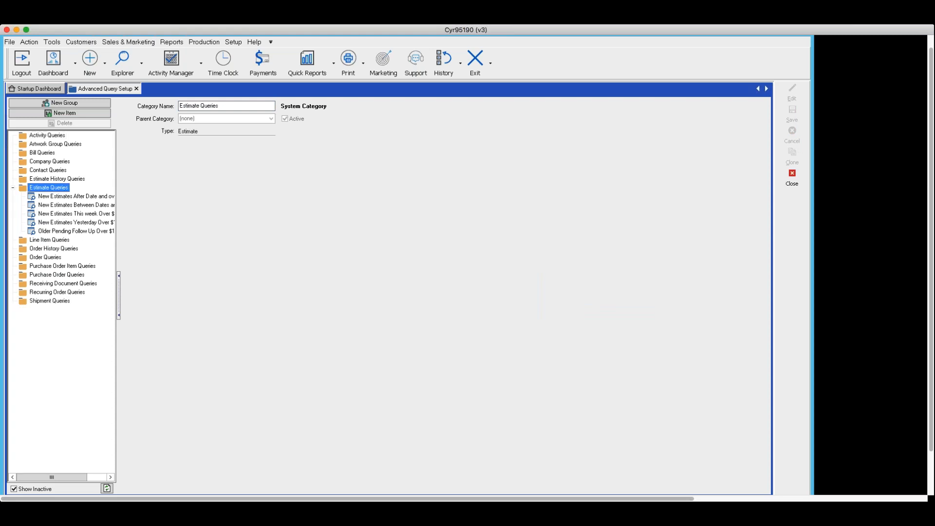
left_click(64, 113)
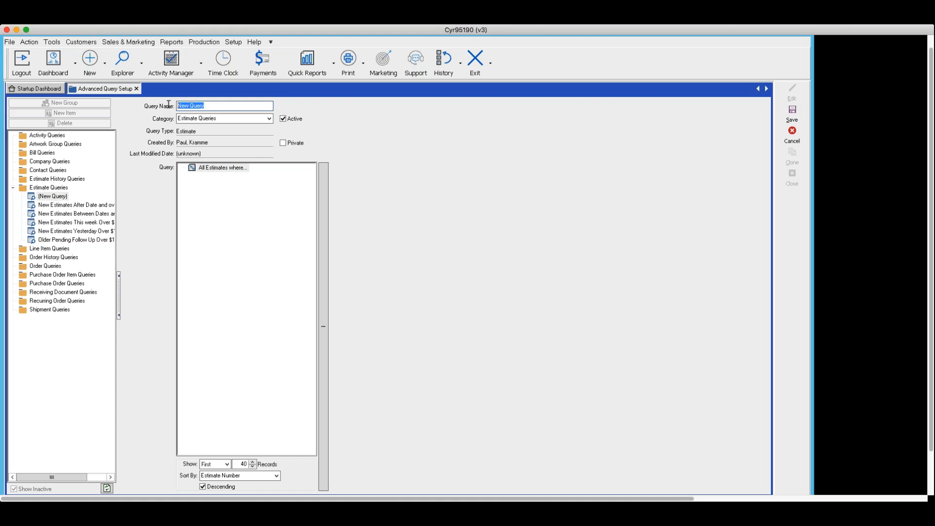
type("Older Pending Estimates")
Open the criteria editor of the new query and add the estimate criterion Status Is Pending
left_click(323, 331)
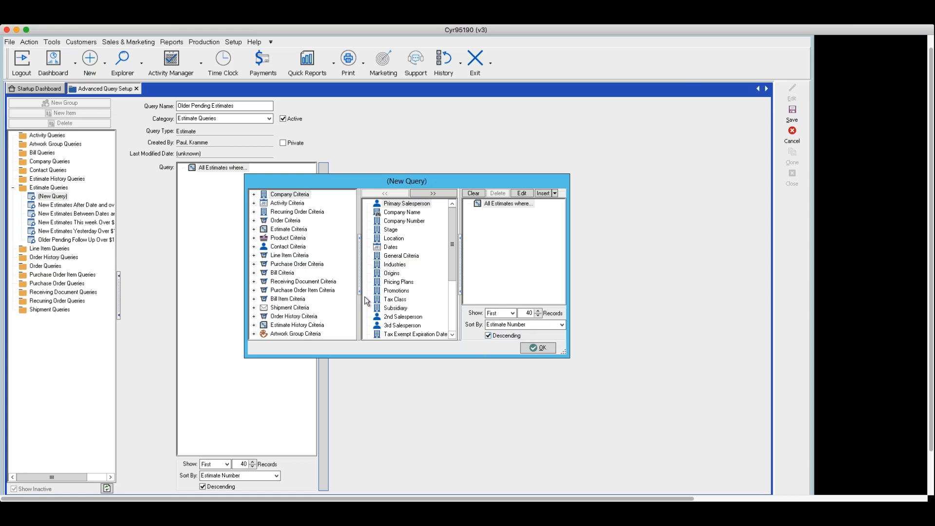
left_click(254, 230)
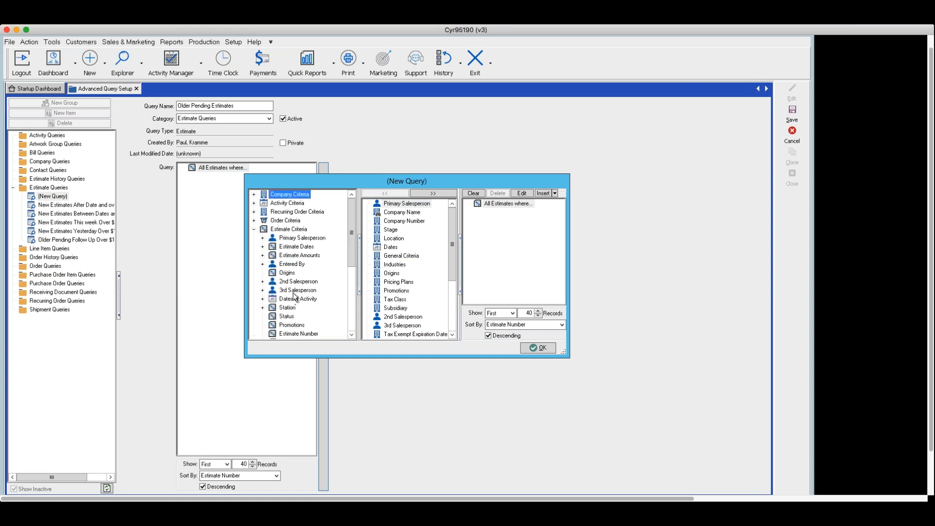
left_click(288, 315)
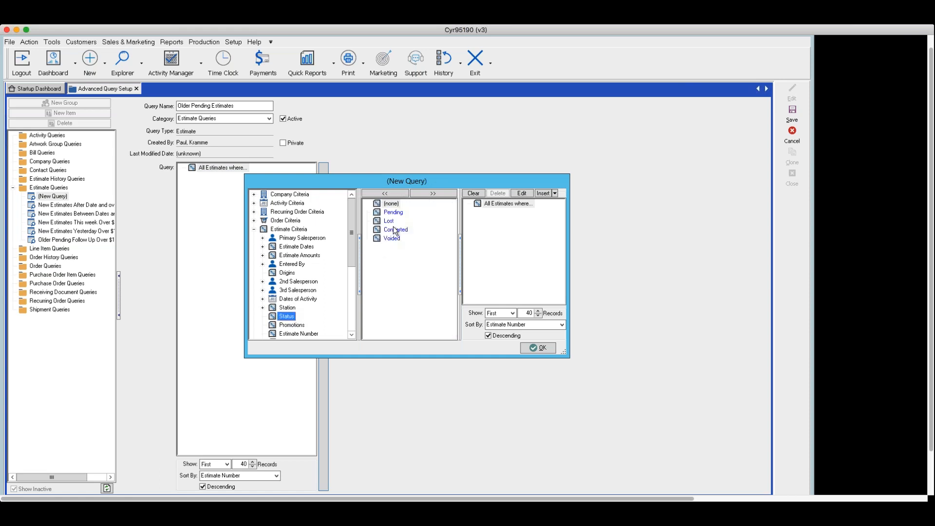
left_click(394, 212)
left_click(434, 193)
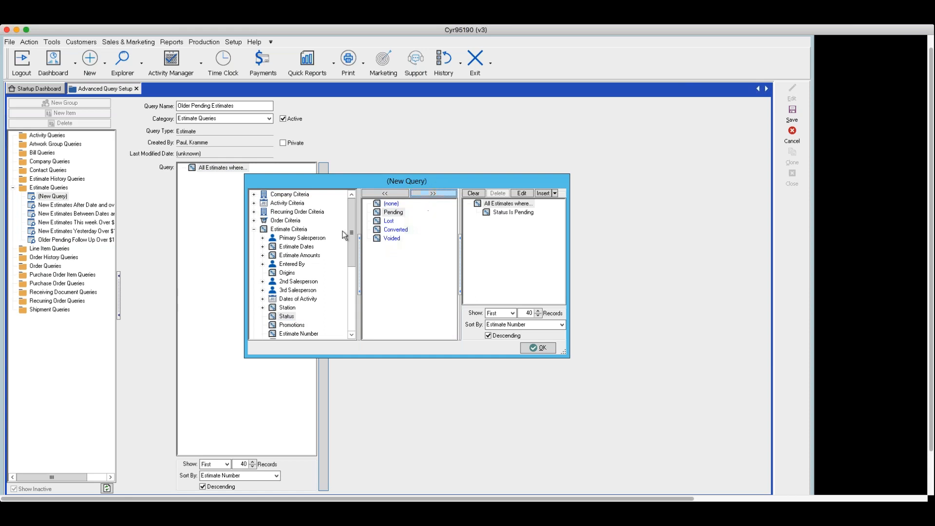
Add an Estimate Created Date criterion with the Before condition, choosing 4/15/2018 as the date, and keep date shifting enabled
left_click(263, 247)
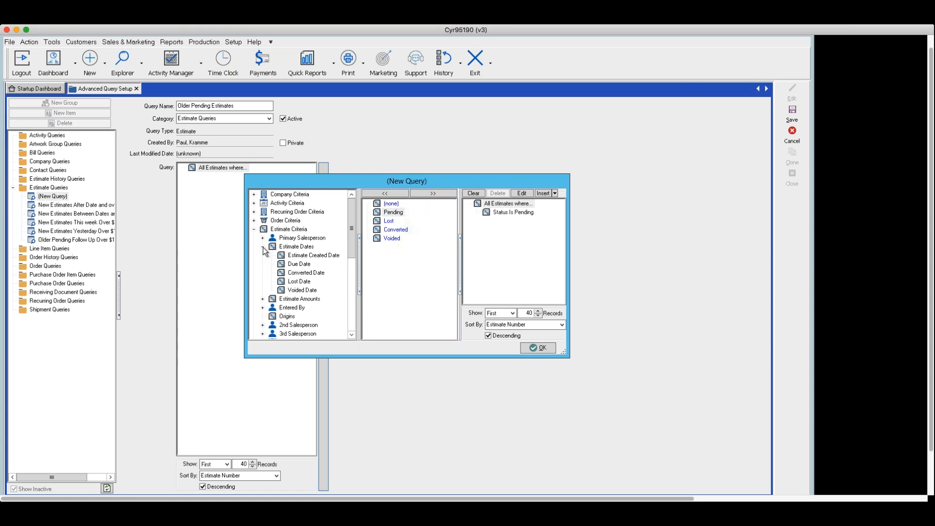
left_click(302, 256)
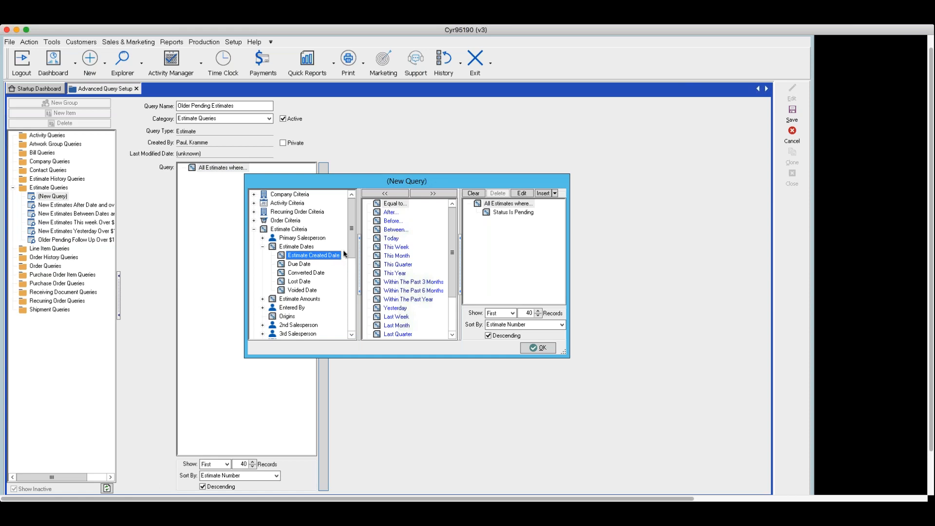
left_click(392, 221)
double_click(393, 221)
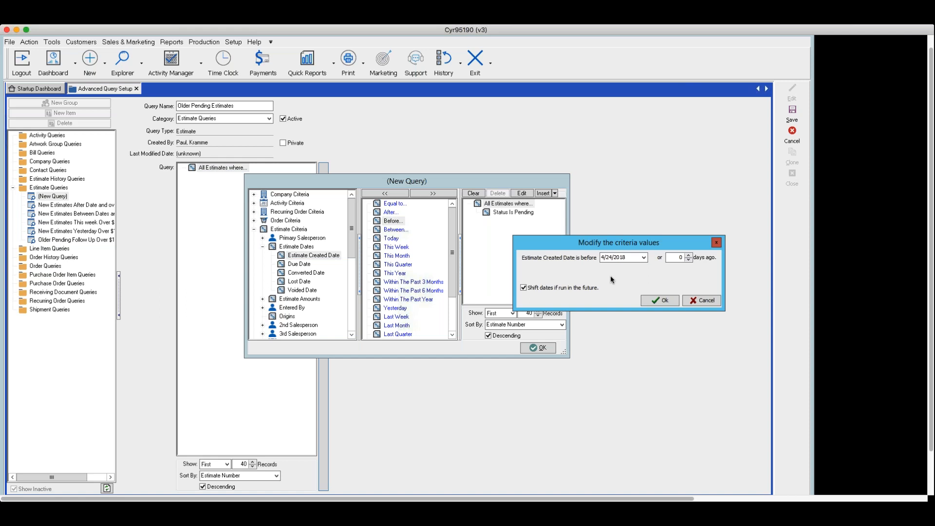
left_click(643, 259)
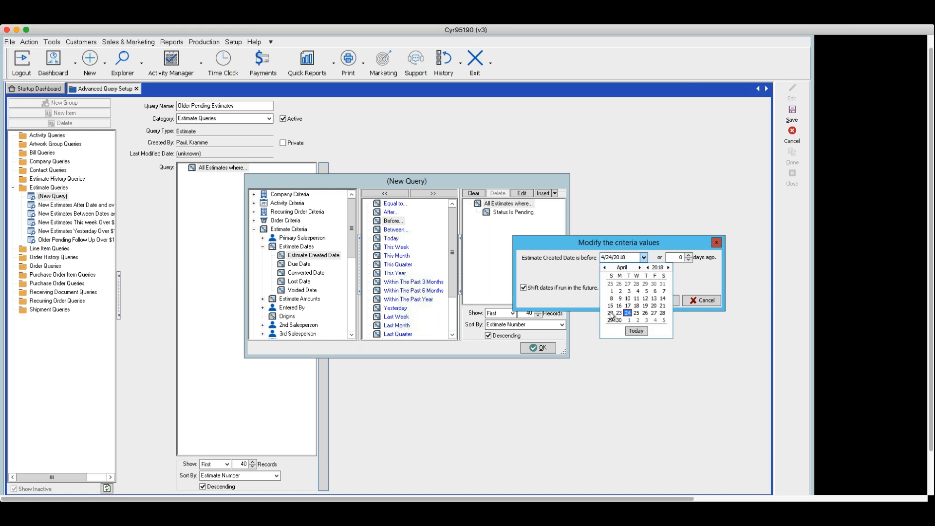
left_click(611, 306)
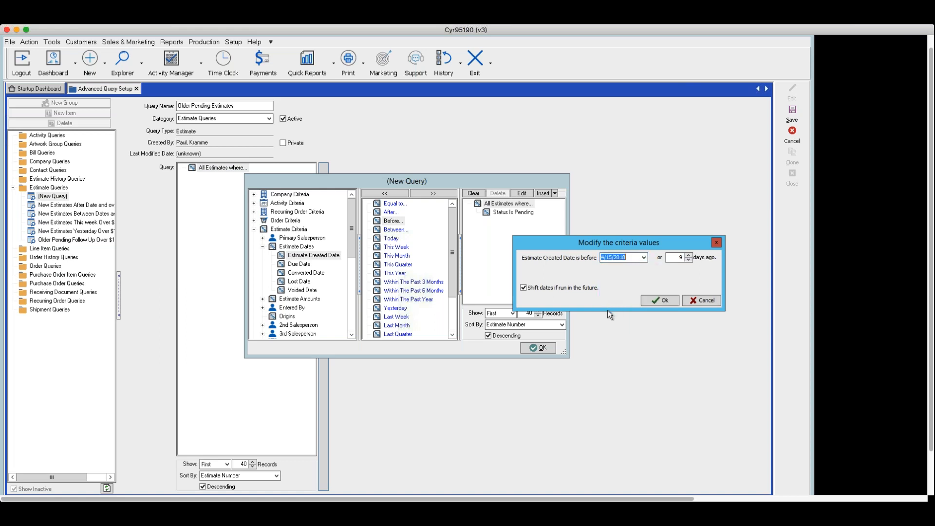
left_click(644, 258)
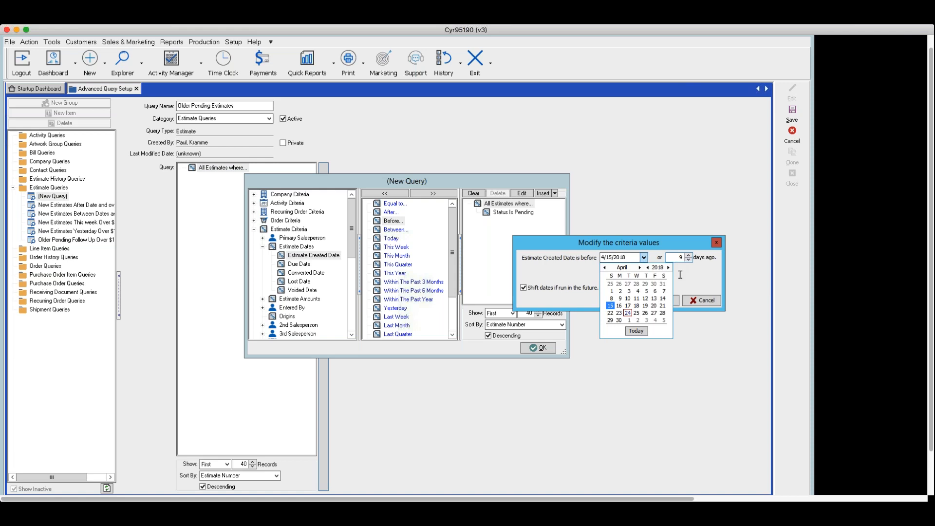
left_click(634, 331)
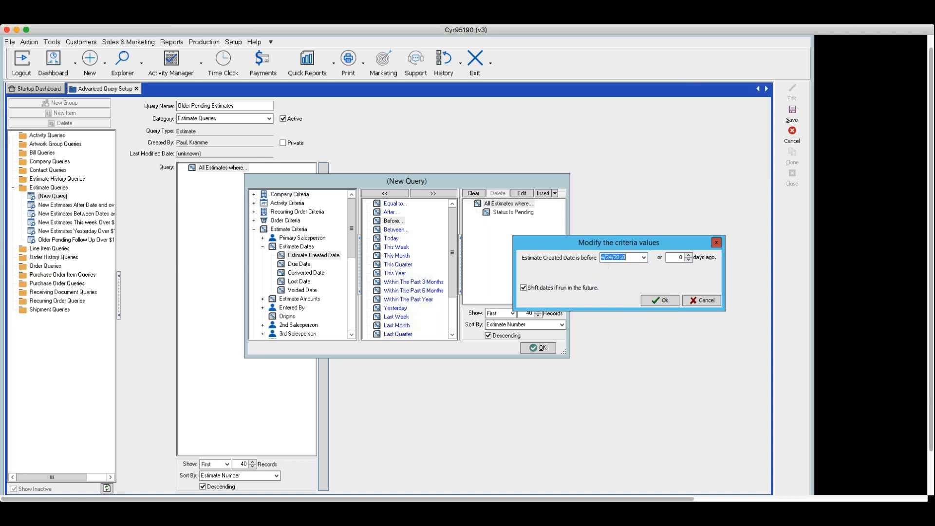
left_click(643, 258)
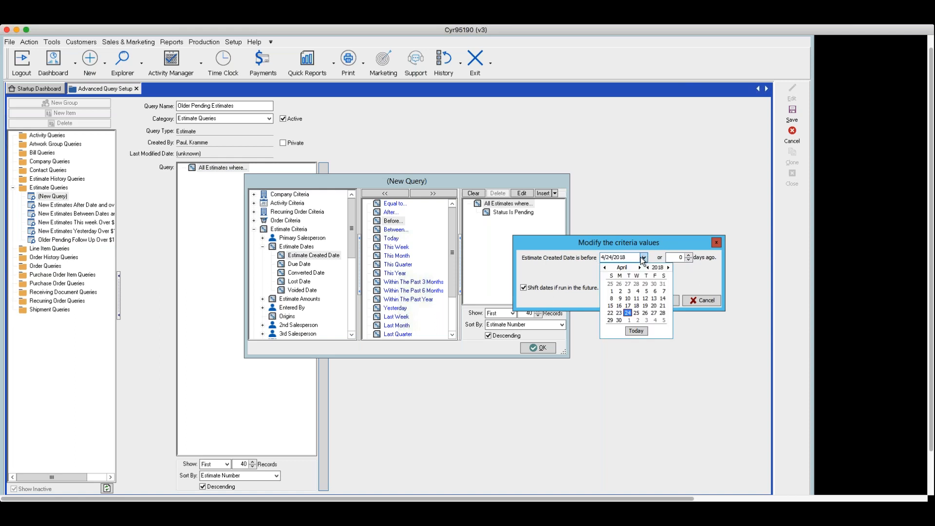
left_click(610, 306)
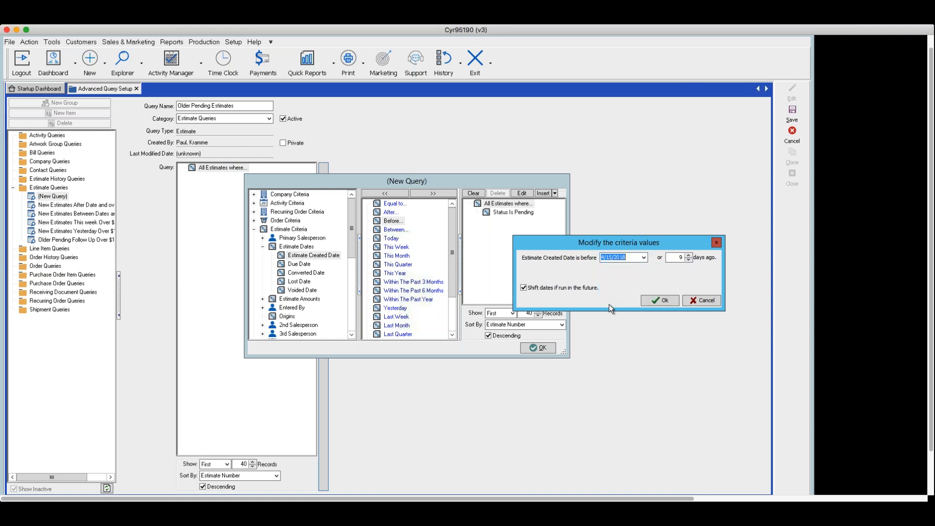
left_click(653, 300)
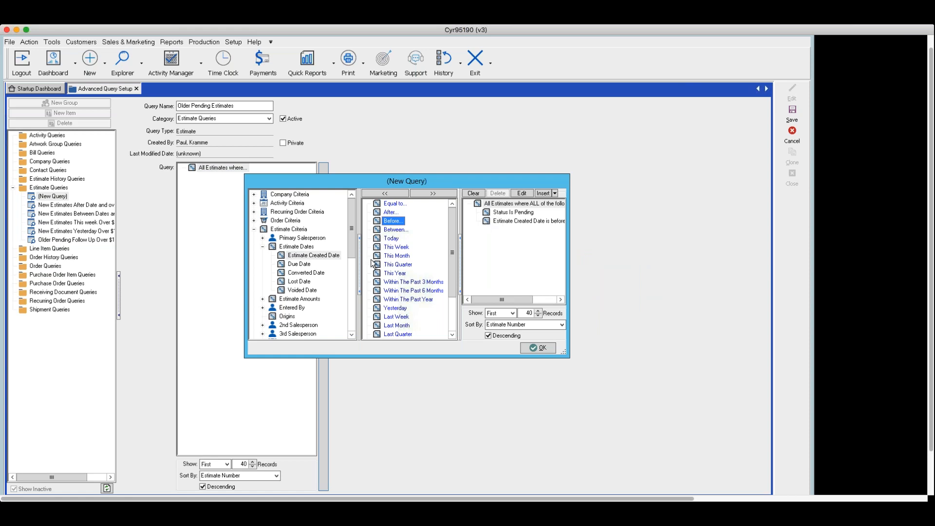
Add an Estimate Sub-Total(Pre-Tax) criterion with the Greater than condition and a value of 100.00
left_click(263, 246)
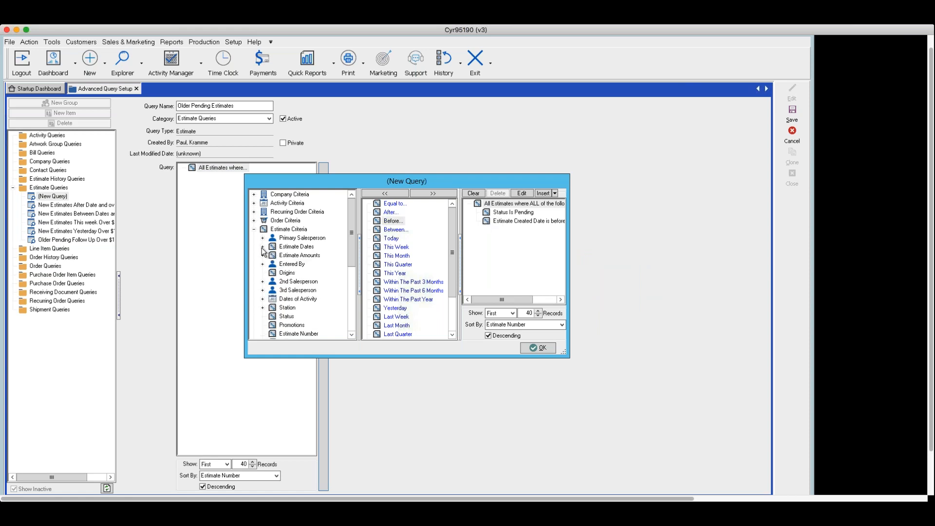
left_click(262, 254)
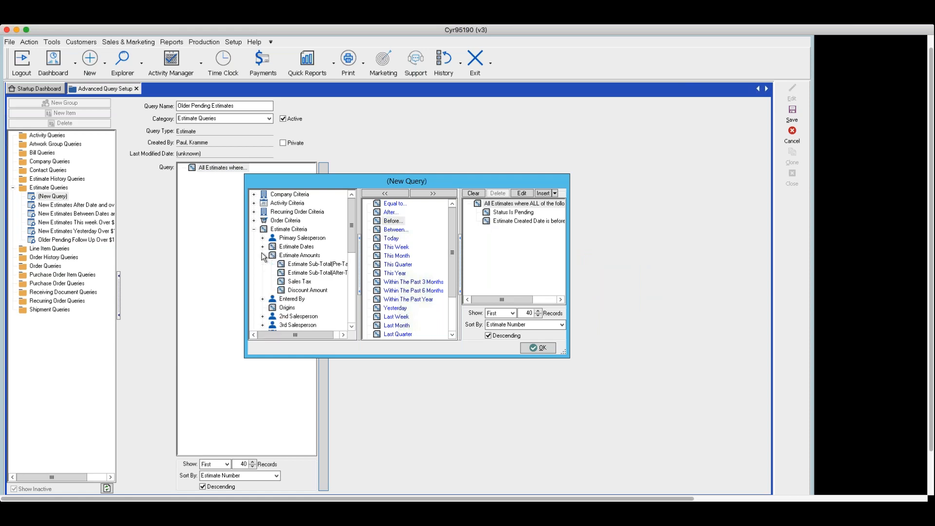
left_click(311, 264)
left_click(395, 222)
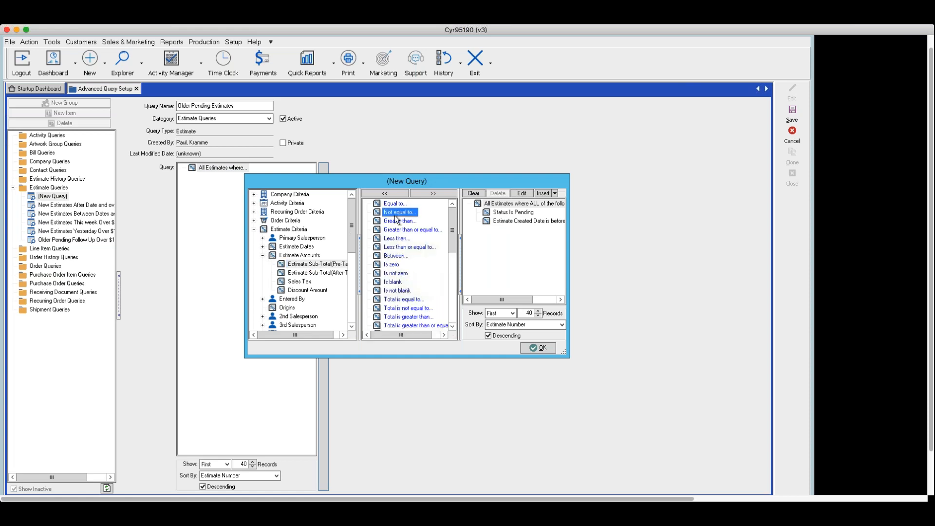
double_click(393, 222)
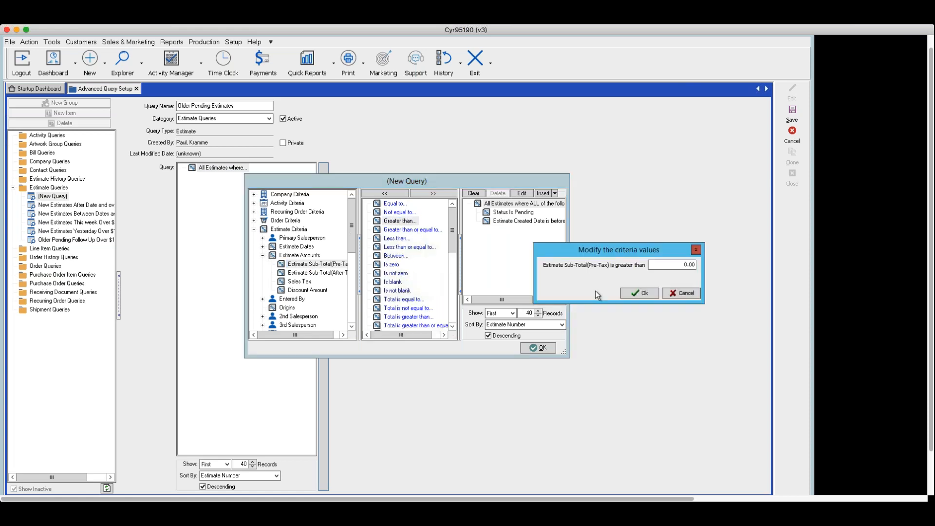
type("100")
key("Delete")
left_click(641, 292)
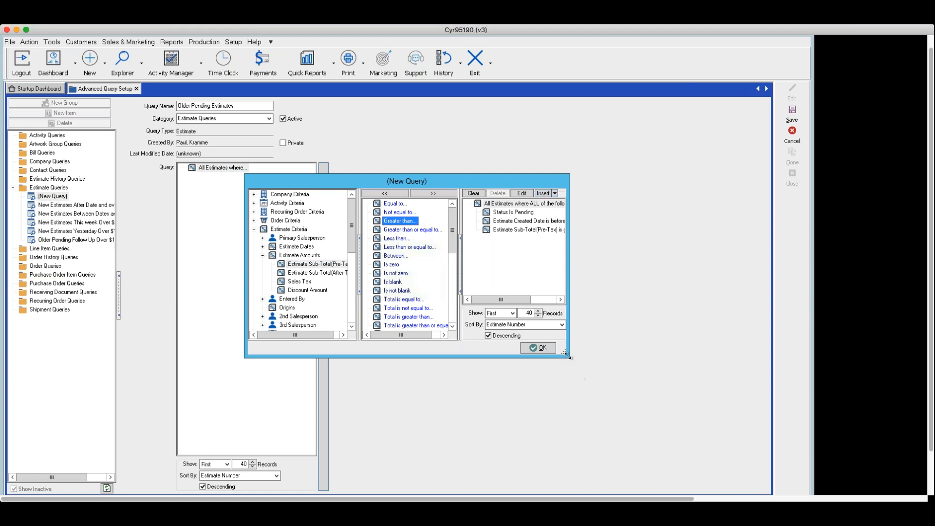
Enlarge the criteria editor and insert a "where NONE are TRUE" group below the existing estimate criteria
left_click_drag(575, 364, 738, 474)
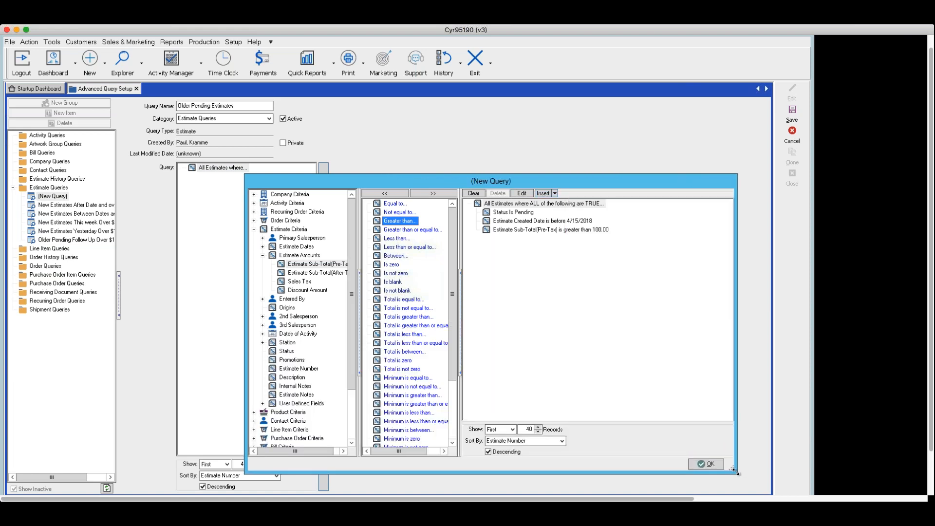
left_click(555, 194)
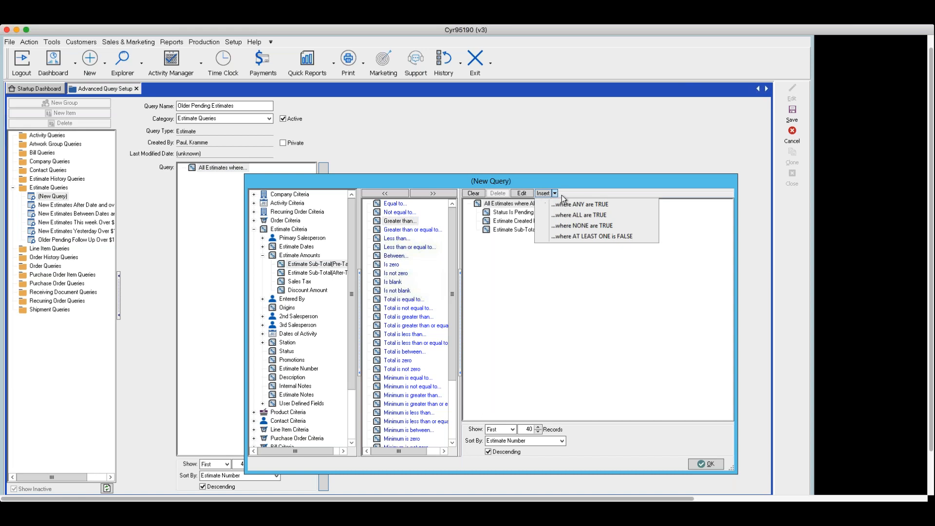
left_click(578, 226)
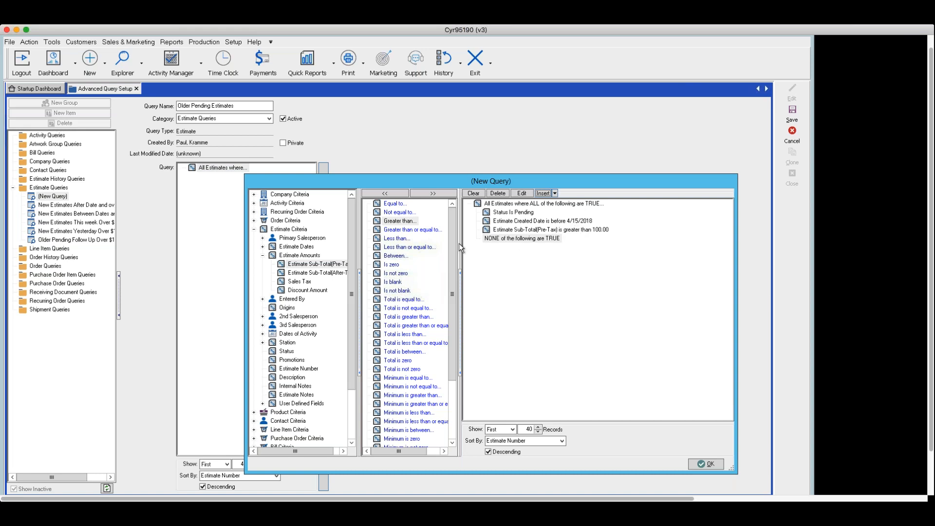
left_click(264, 256)
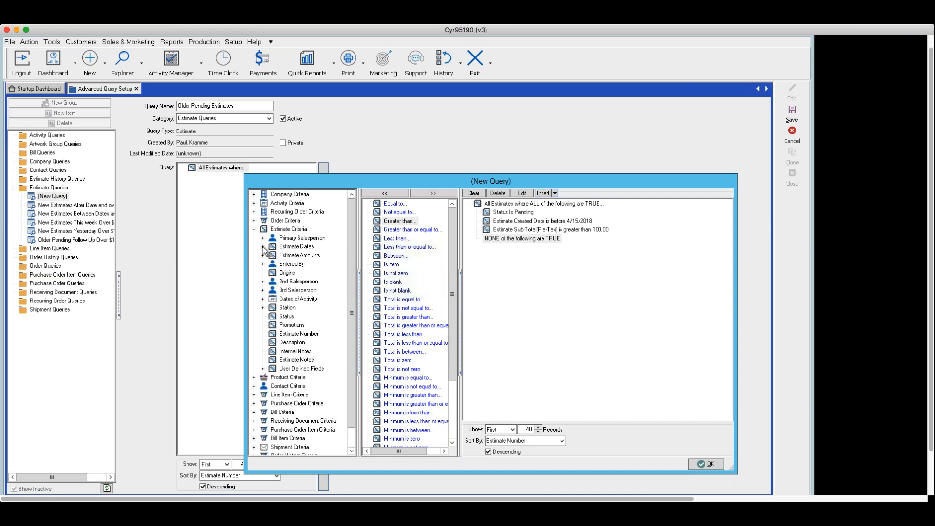
left_click(263, 247)
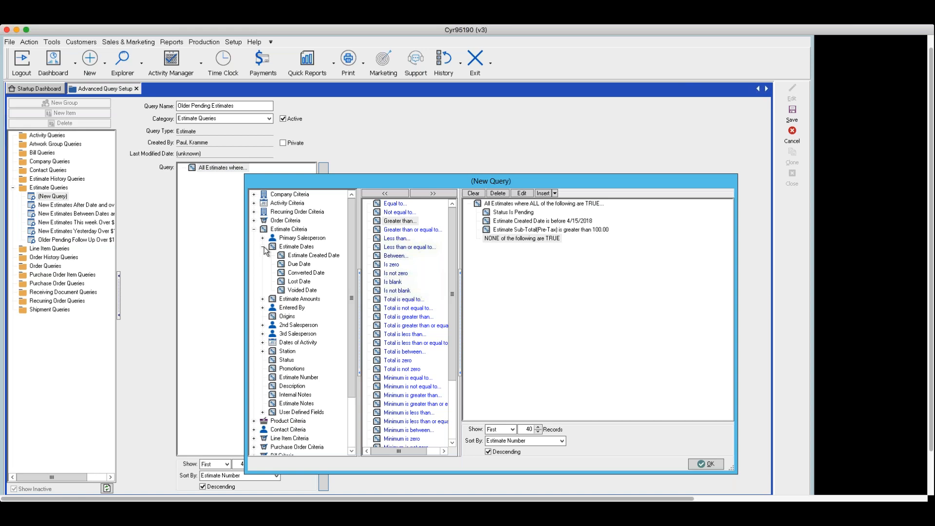
left_click(263, 247)
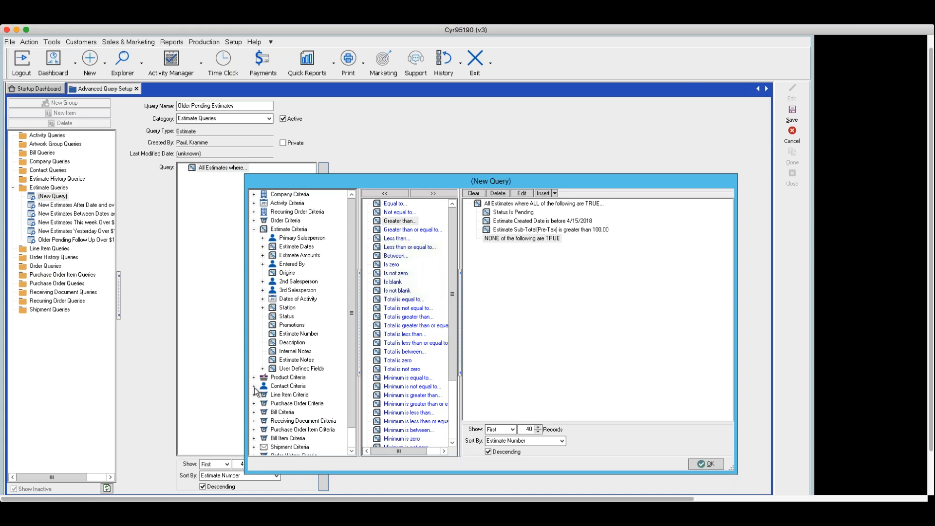
Add a Contact Activity date criterion from Contact Criteria to the NONE group, with the After condition and 4/22/2018, keeping date shifting enabled
left_click(254, 387)
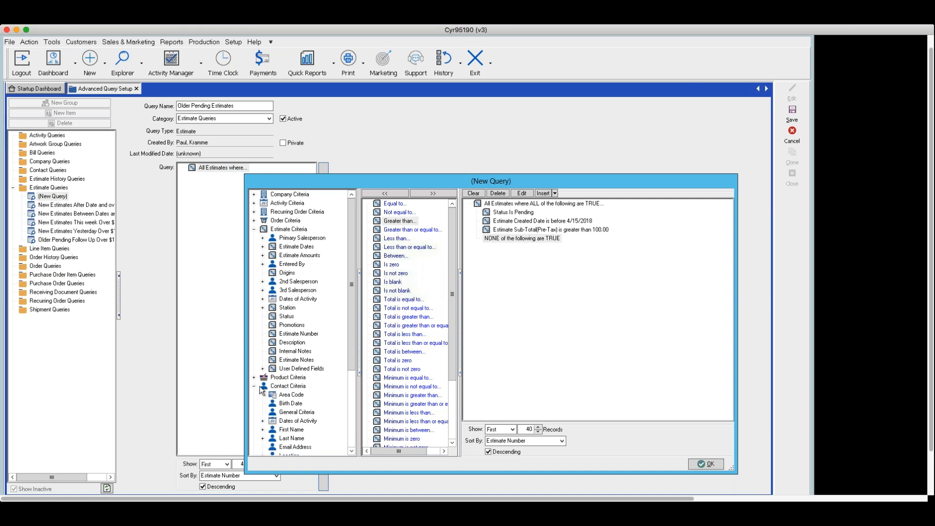
left_click(263, 247)
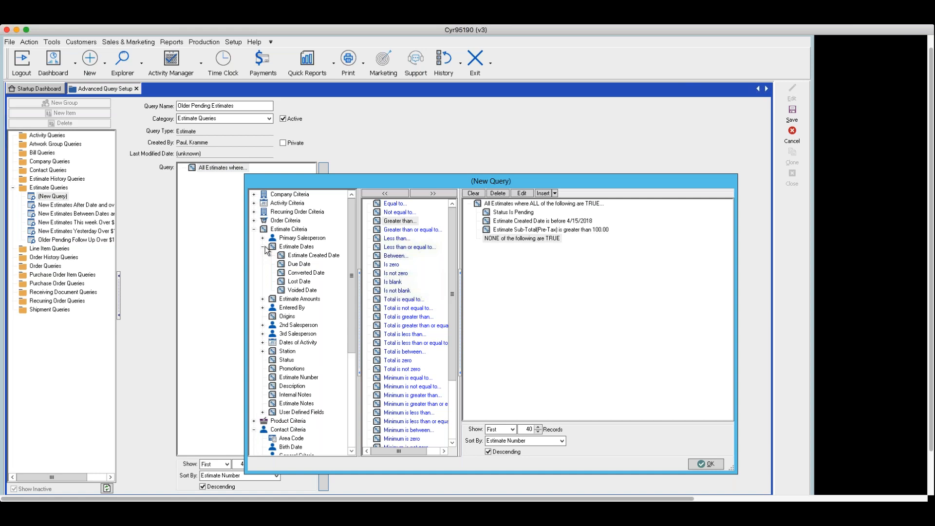
left_click(263, 248)
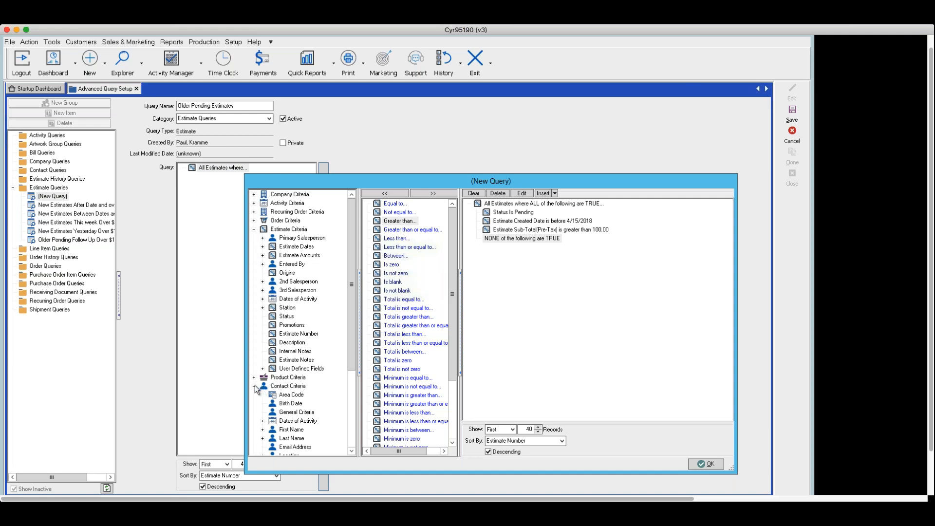
scroll(305, 381, "down", 2)
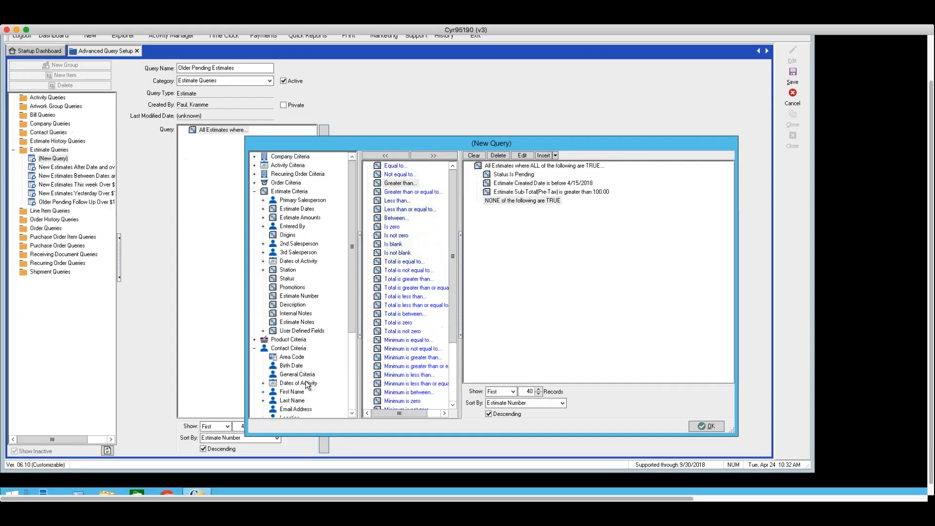
left_click(264, 384)
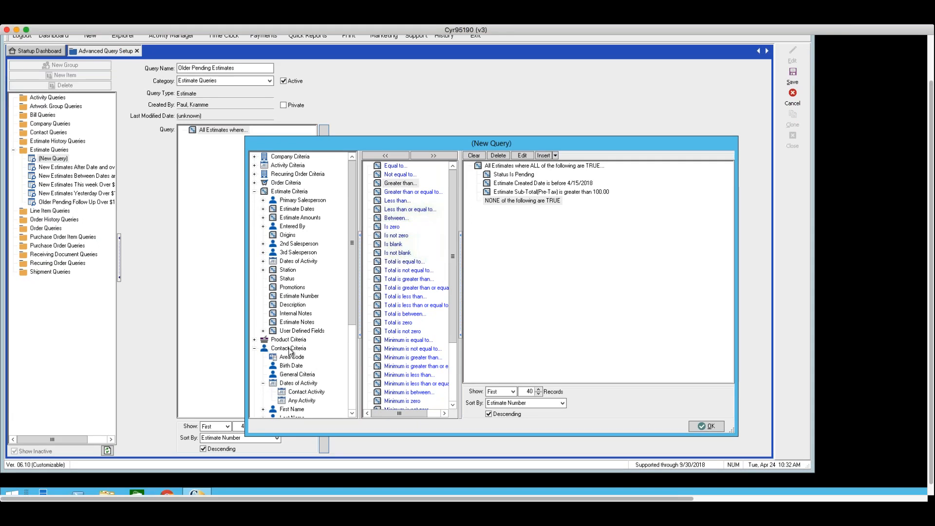
left_click(300, 393)
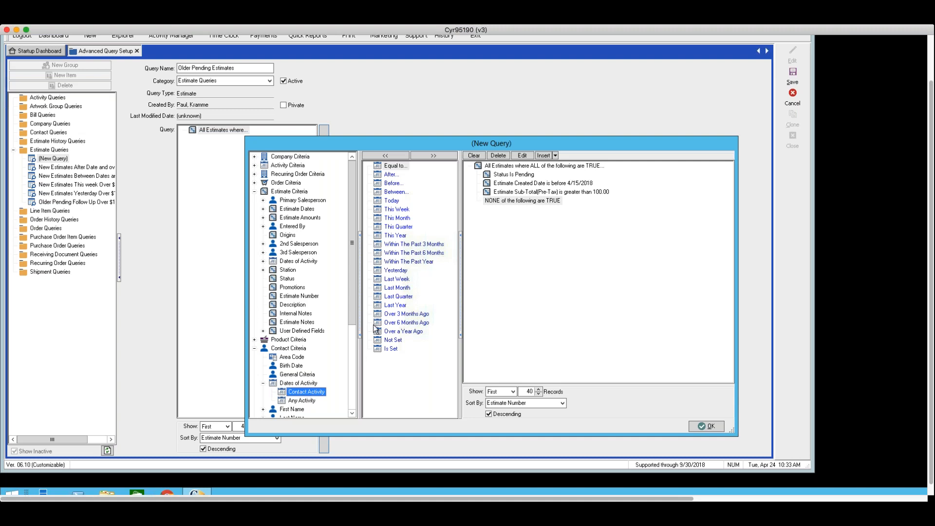
left_click(387, 174)
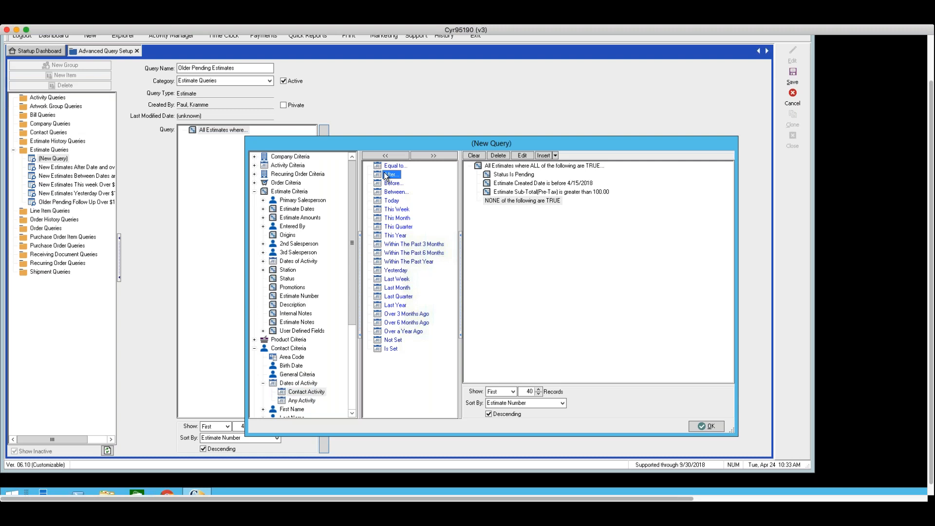
double_click(390, 174)
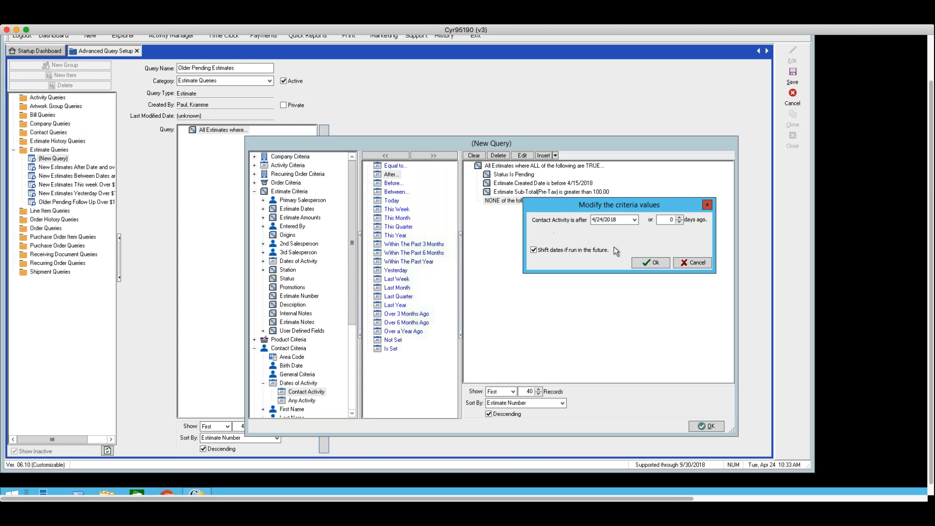
left_click(635, 220)
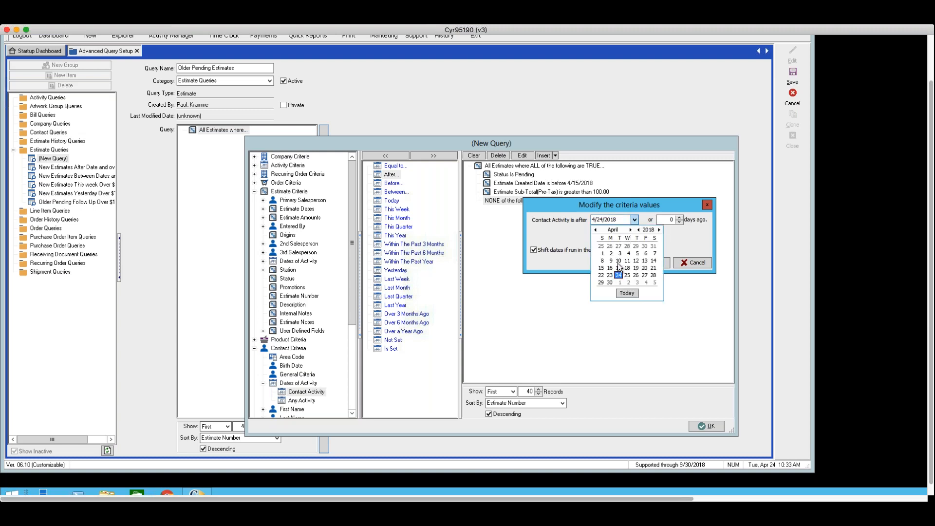
left_click(601, 276)
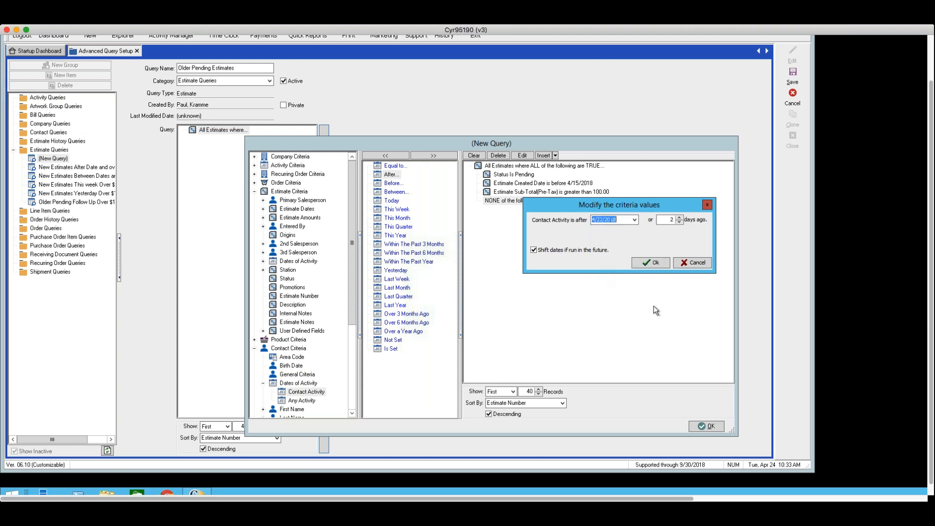
left_click(653, 265)
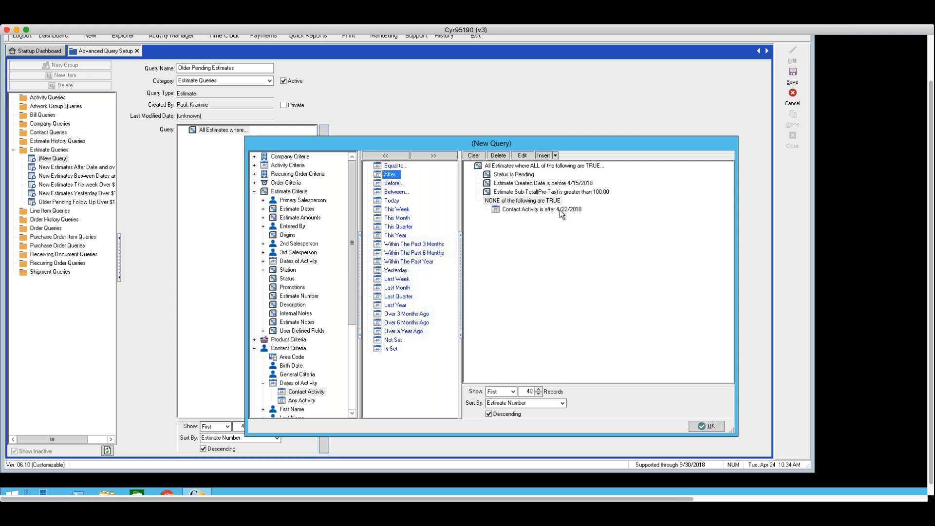
Accept the criteria of the Older Pending Estimates query, then discard the query without saving
left_click(706, 427)
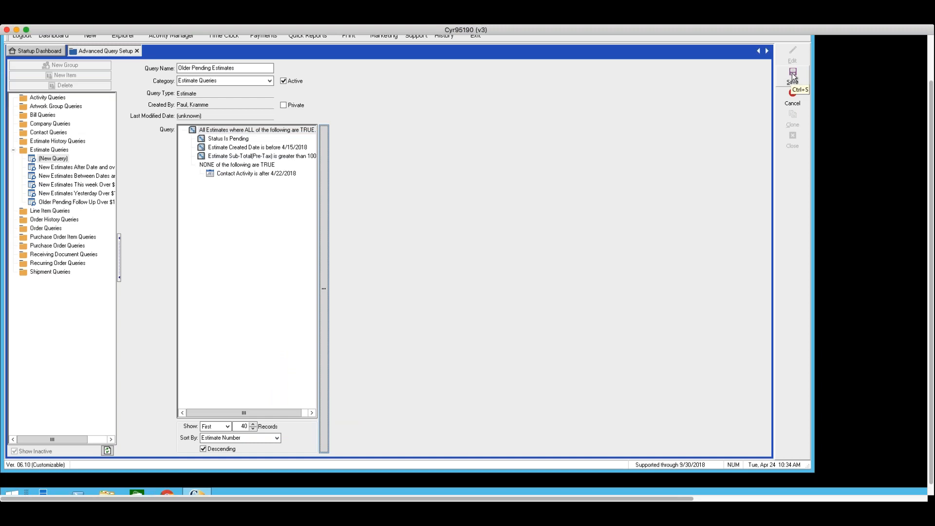
left_click(782, 105)
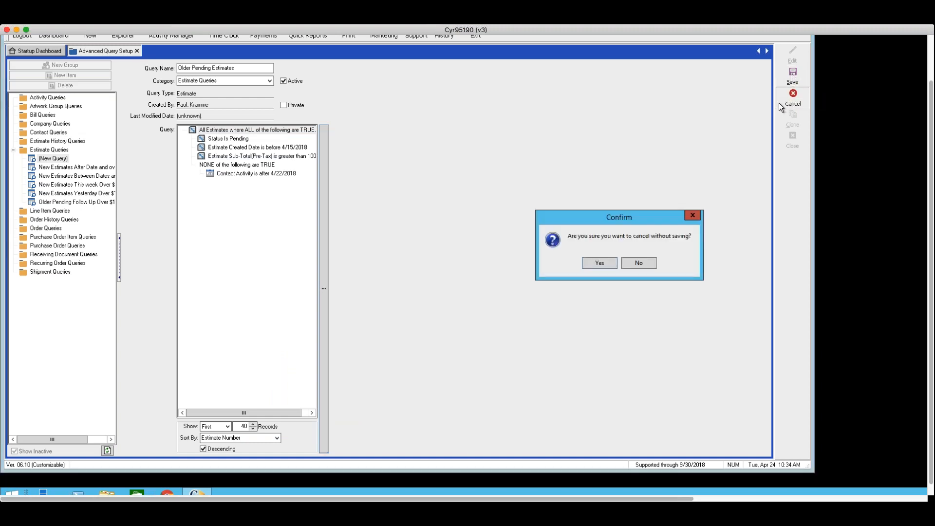
left_click(588, 263)
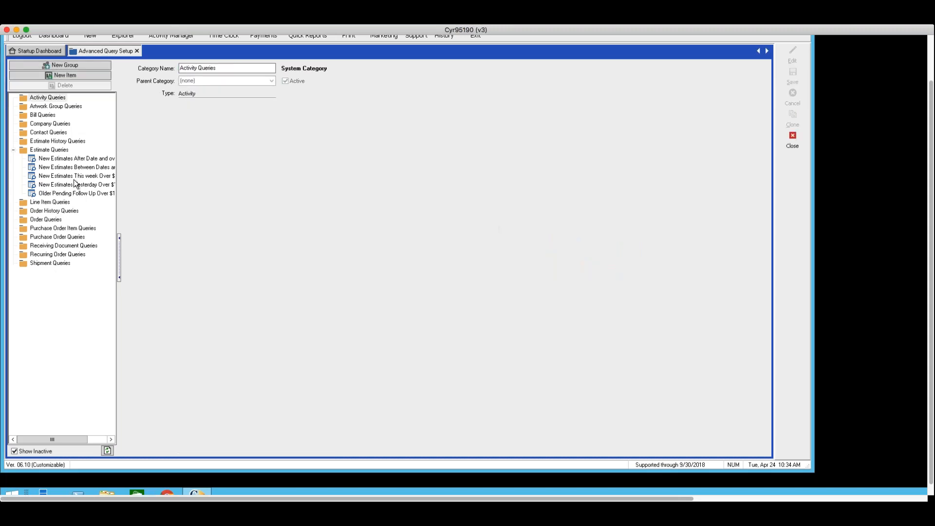
Open the existing query "Older Pending Follow Up Over $100.00" for editing, review its criteria in an enlarged editor, and save it
left_click(50, 193)
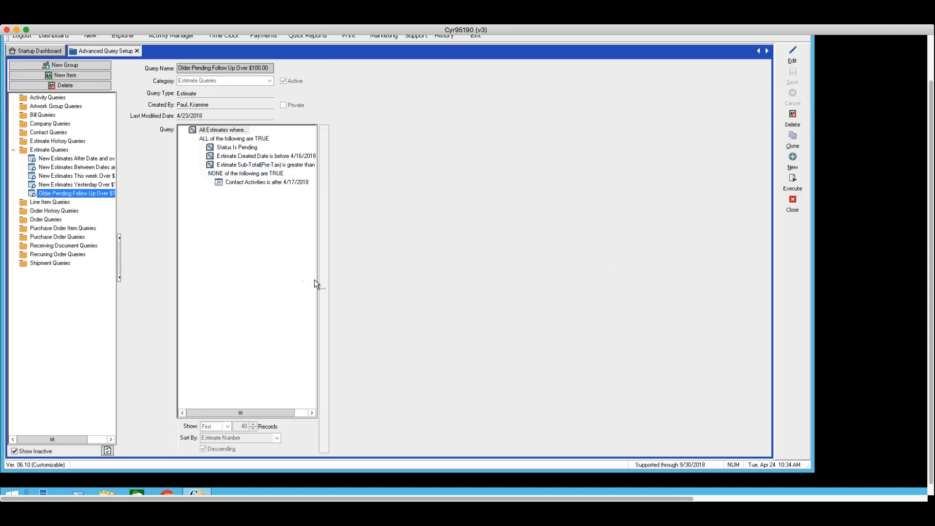
left_click(792, 55)
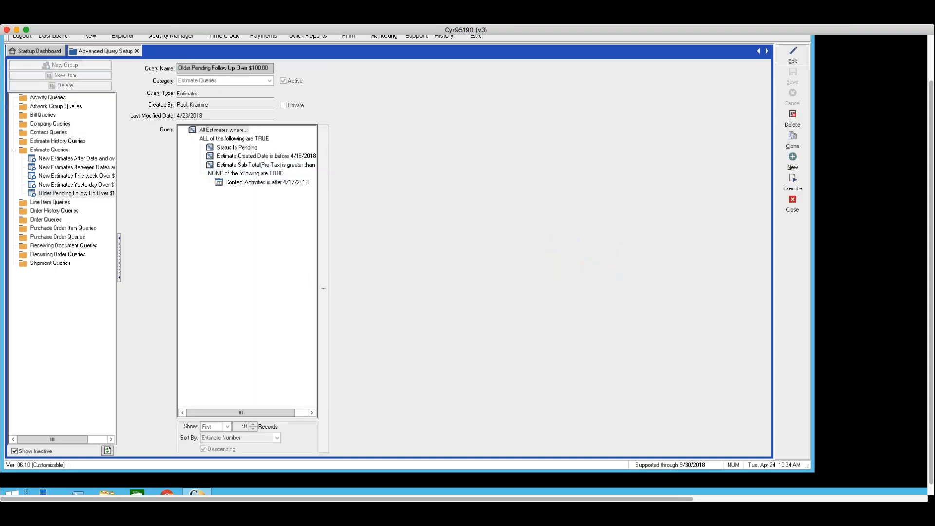
left_click(323, 294)
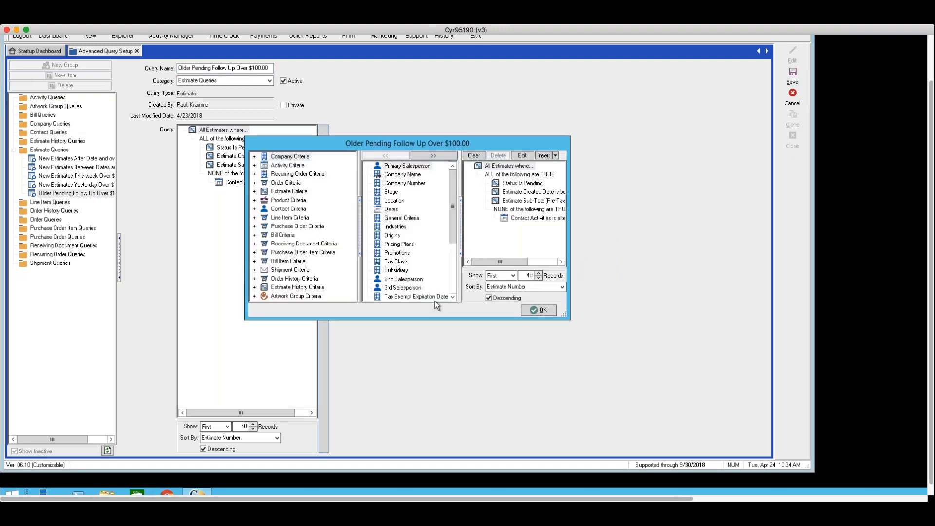
left_click_drag(567, 318, 760, 454)
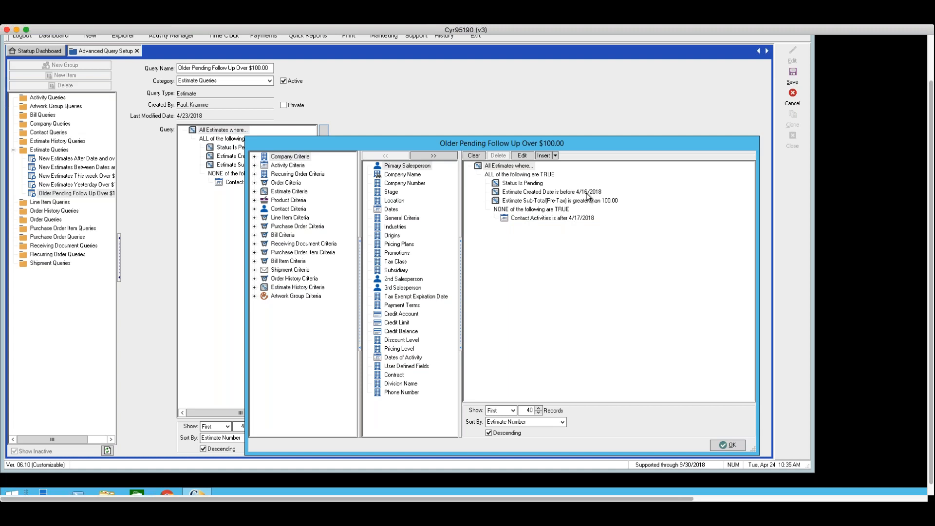
left_click(727, 444)
left_click(793, 74)
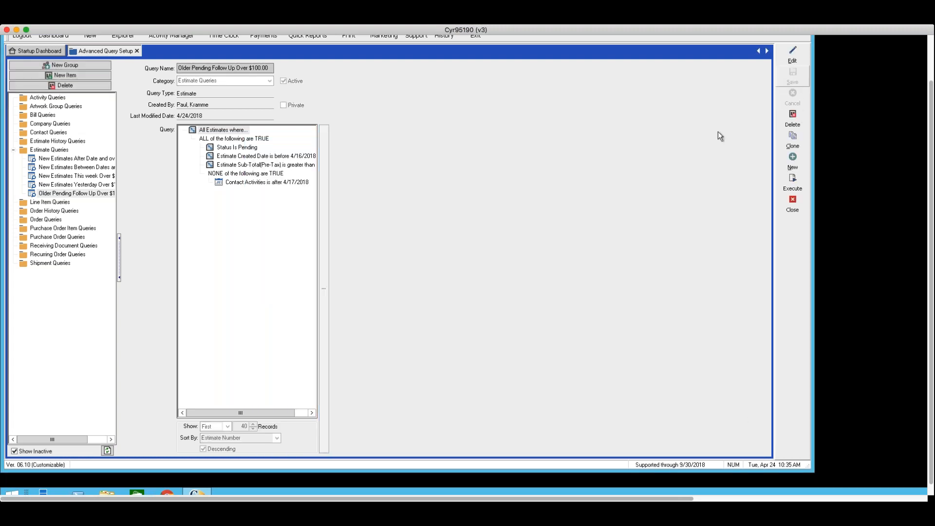
Execute the saved follow-up query, then examine the activity history of the Test Quantity Plan estimate waiting on artwork and close it
left_click(793, 188)
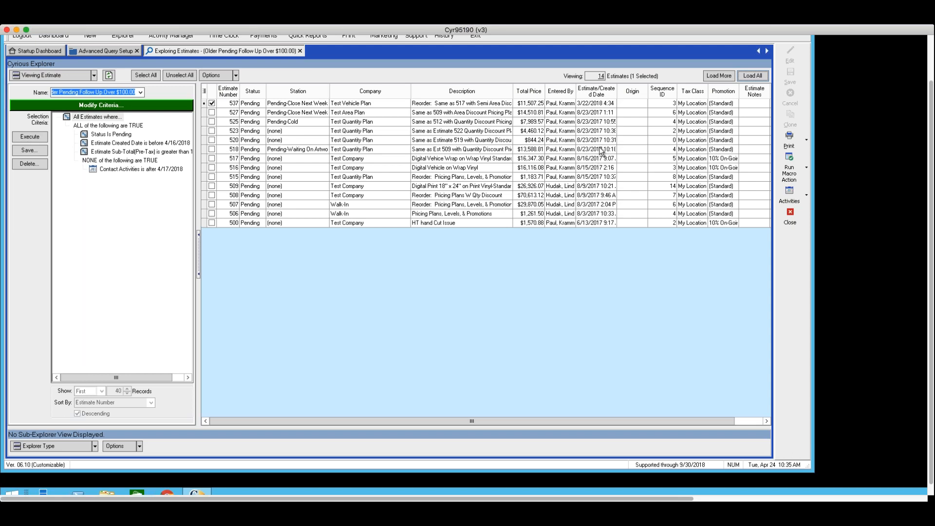
left_click(476, 150)
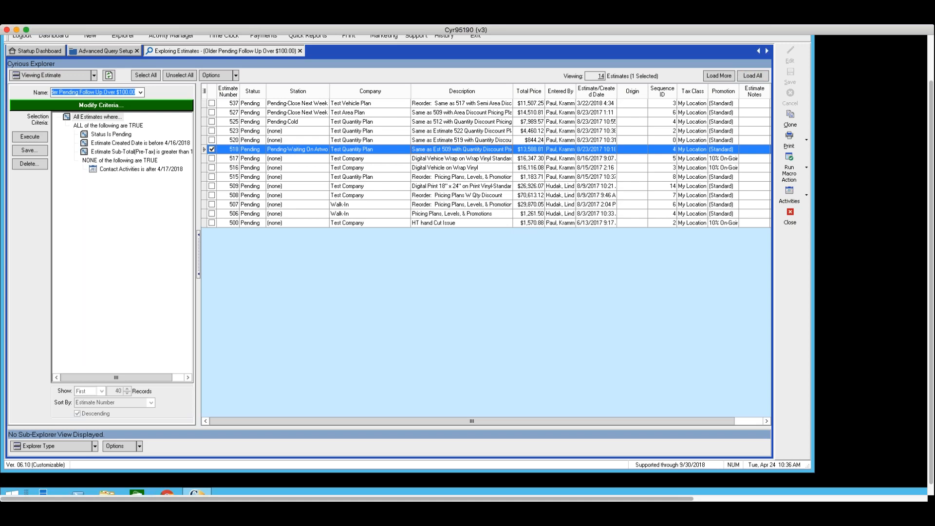
double_click(477, 150)
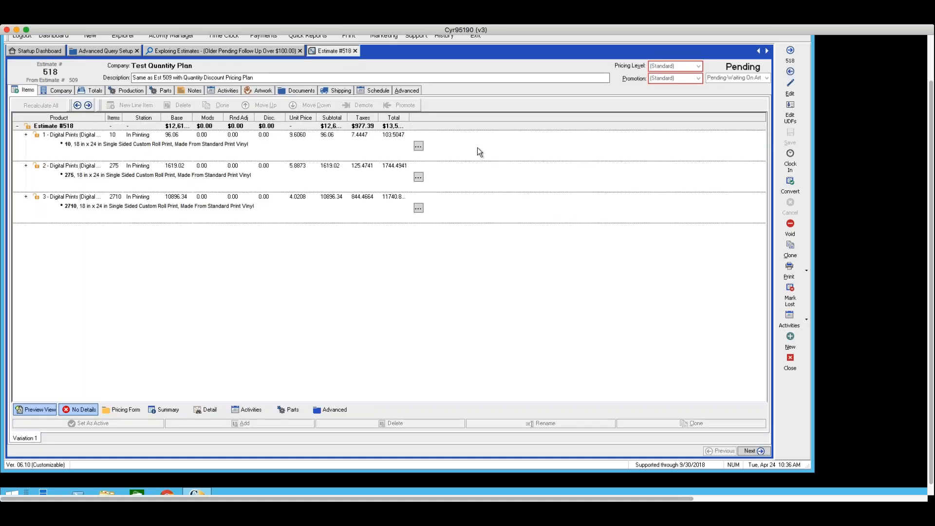
left_click(231, 92)
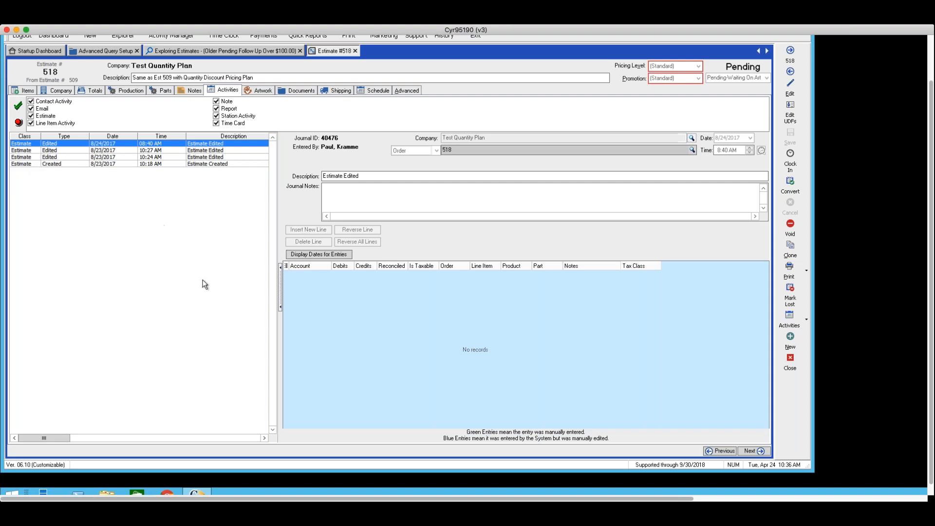
left_click(790, 360)
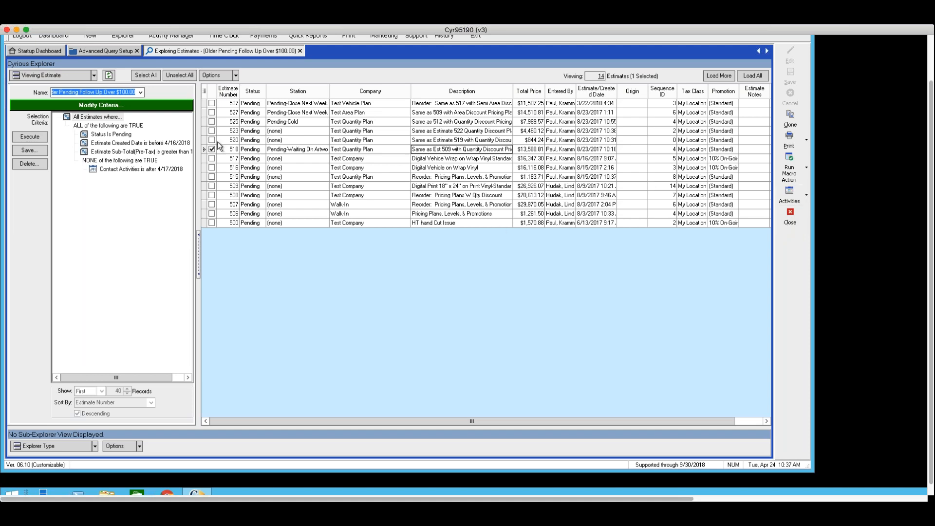
Review the matching options of the query's top-level criteria group in an enlarged editor, keep "where ALL are TRUE", and execute the query again
left_click(84, 105)
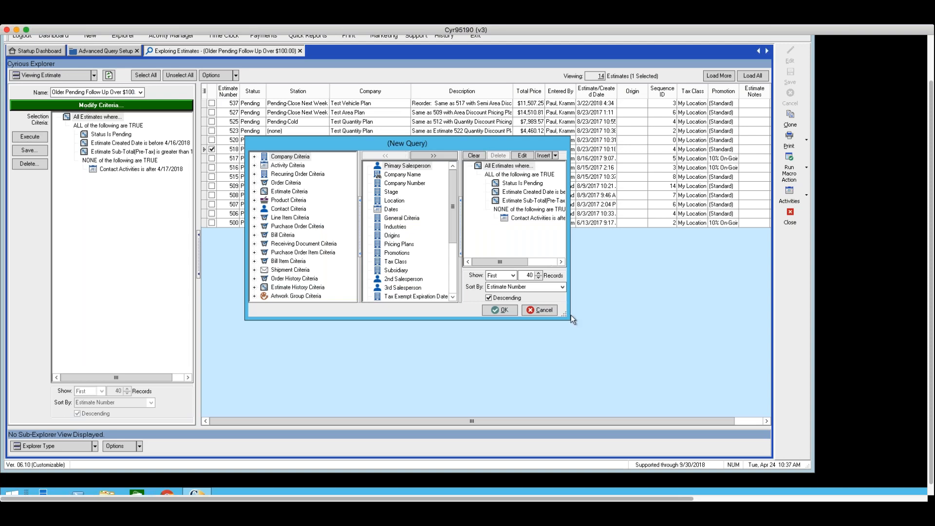
left_click_drag(567, 317, 733, 414)
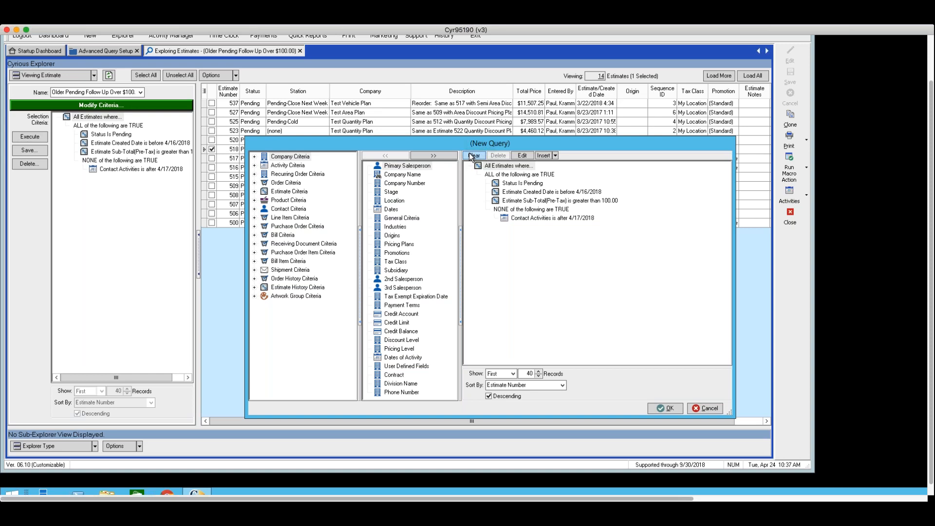
left_click(522, 155)
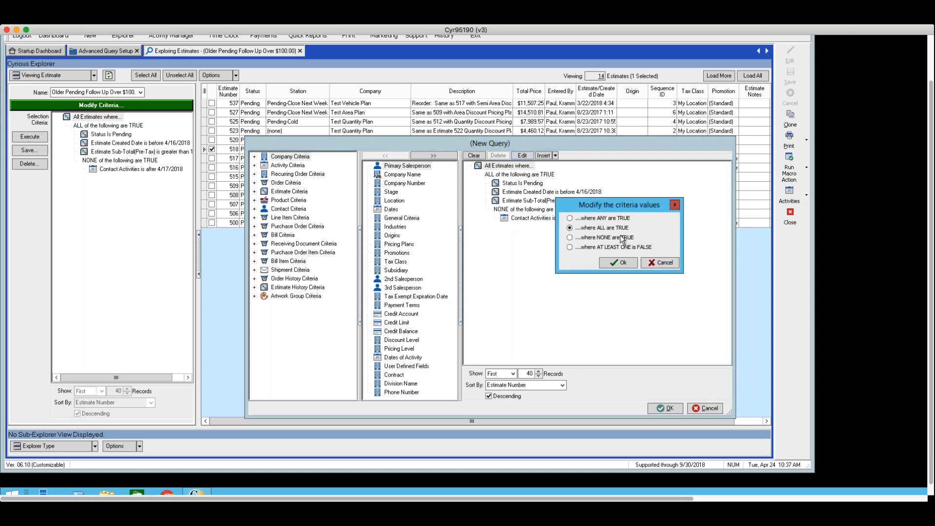
left_click(622, 261)
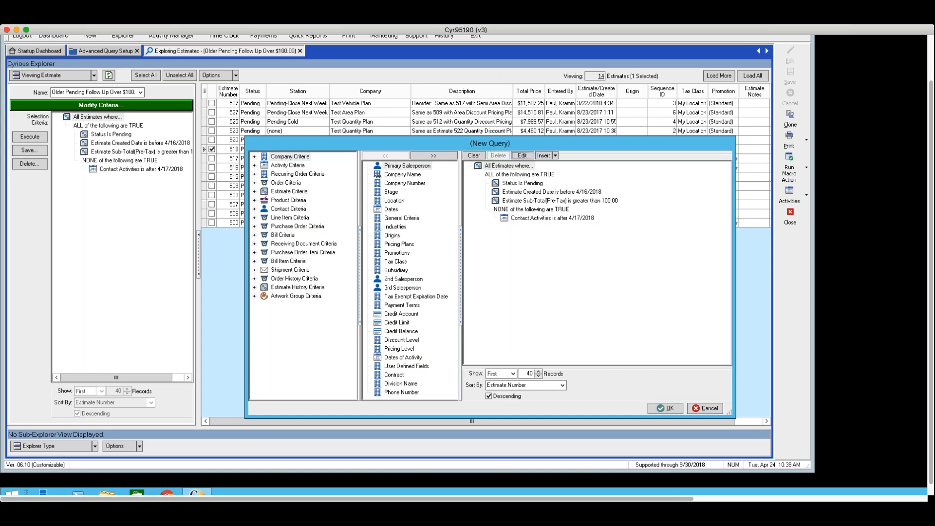
left_click(665, 409)
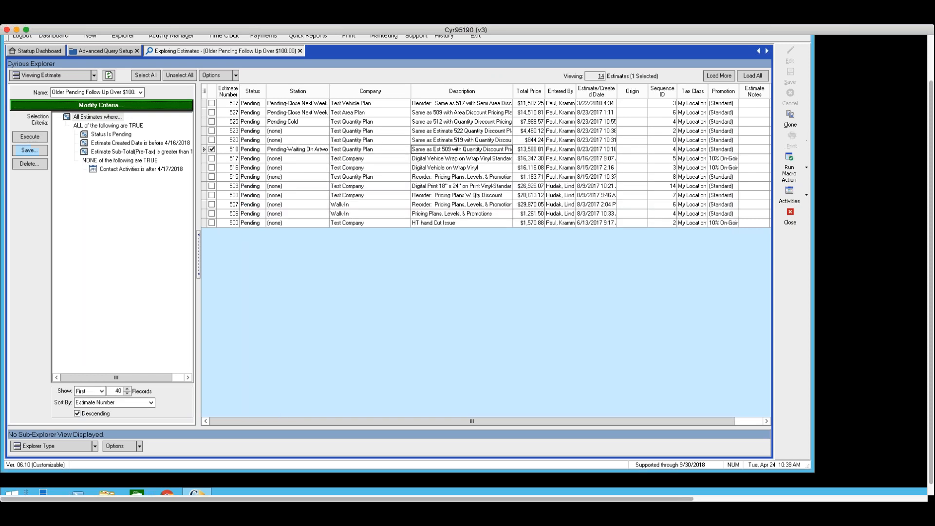
left_click(23, 139)
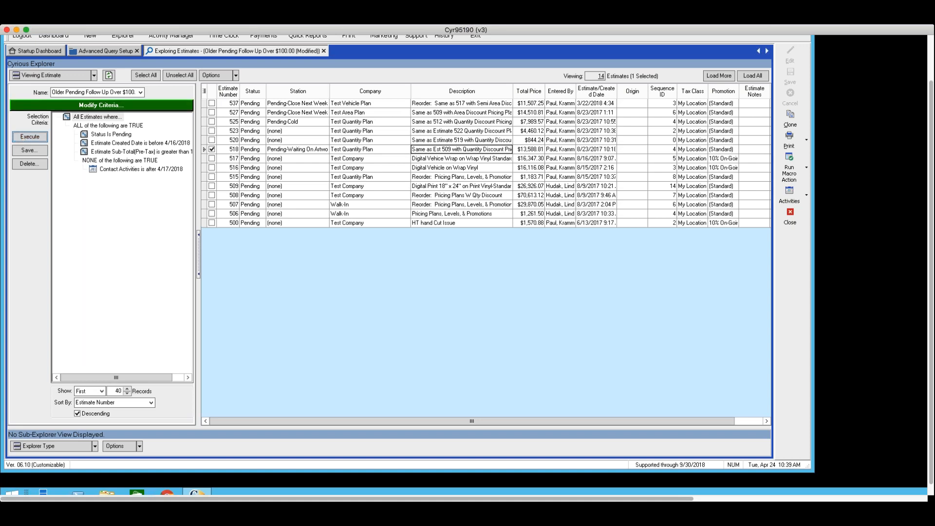